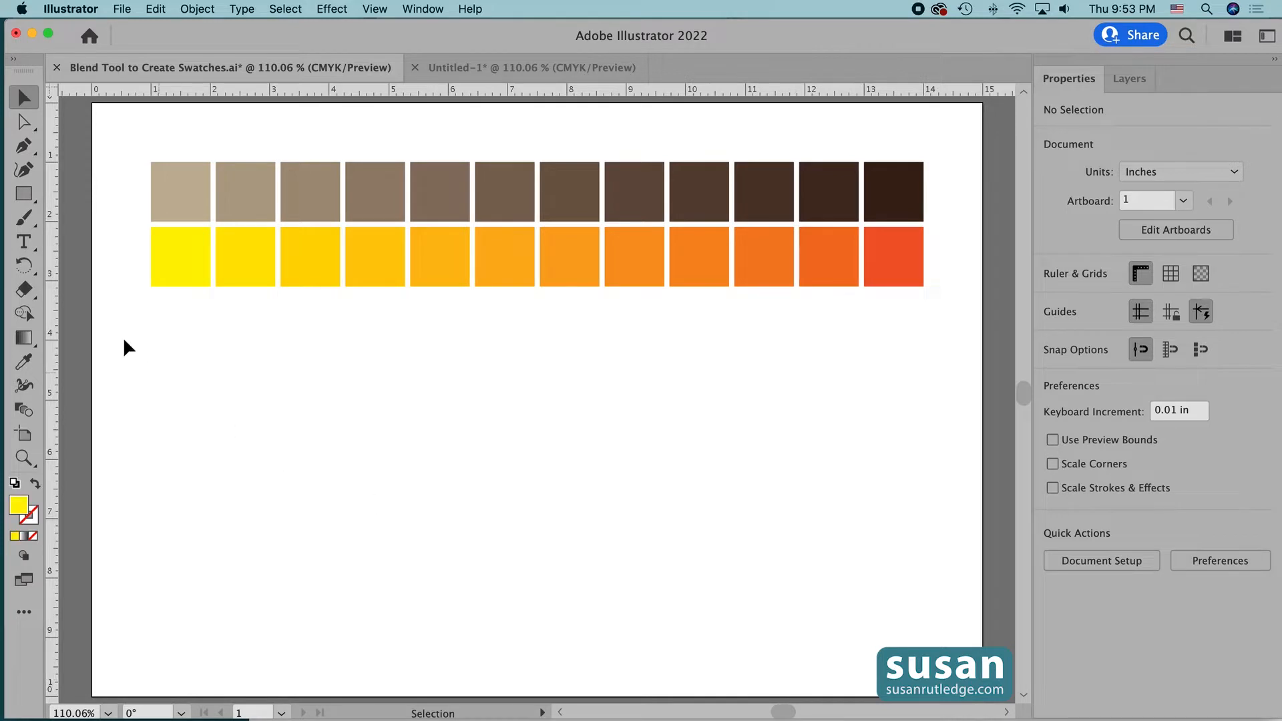
Duplicate the yellow and red-orange end squares of the second row straight down to start a third row.
{"action": "left_click", "coordinate": [169, 255]}
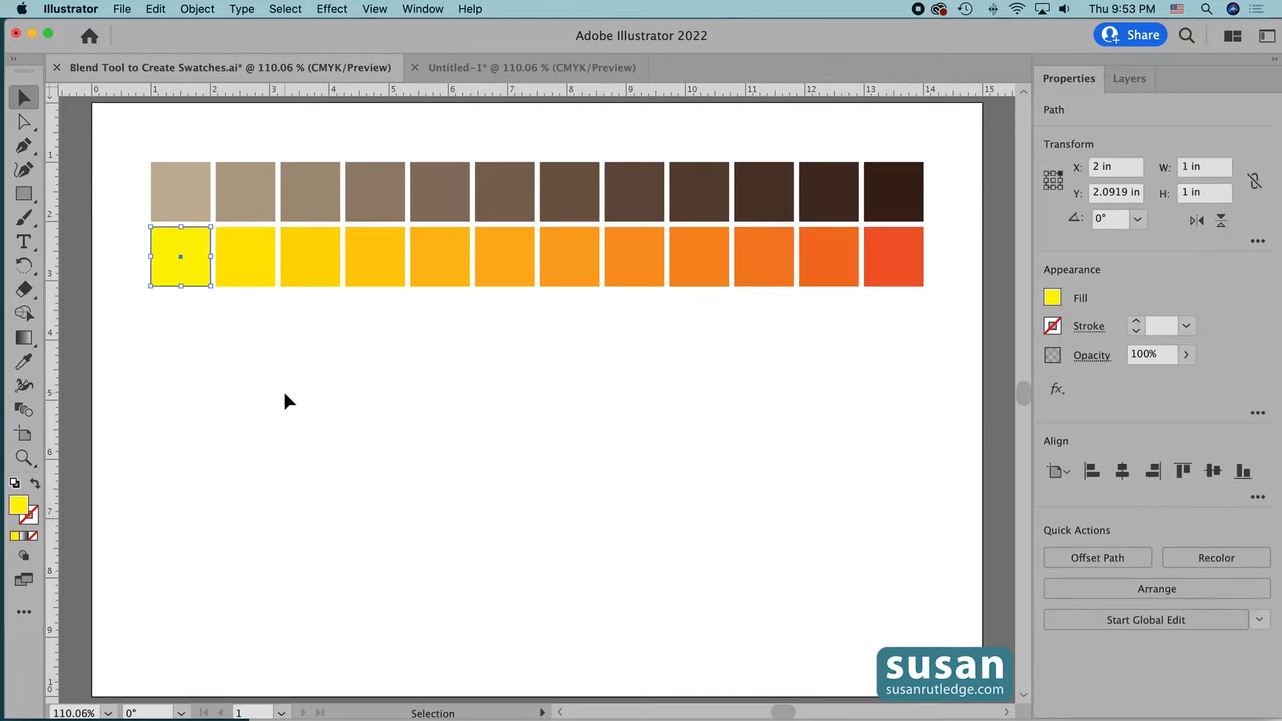
{"action": "left_click", "coordinate": [1053, 301]}
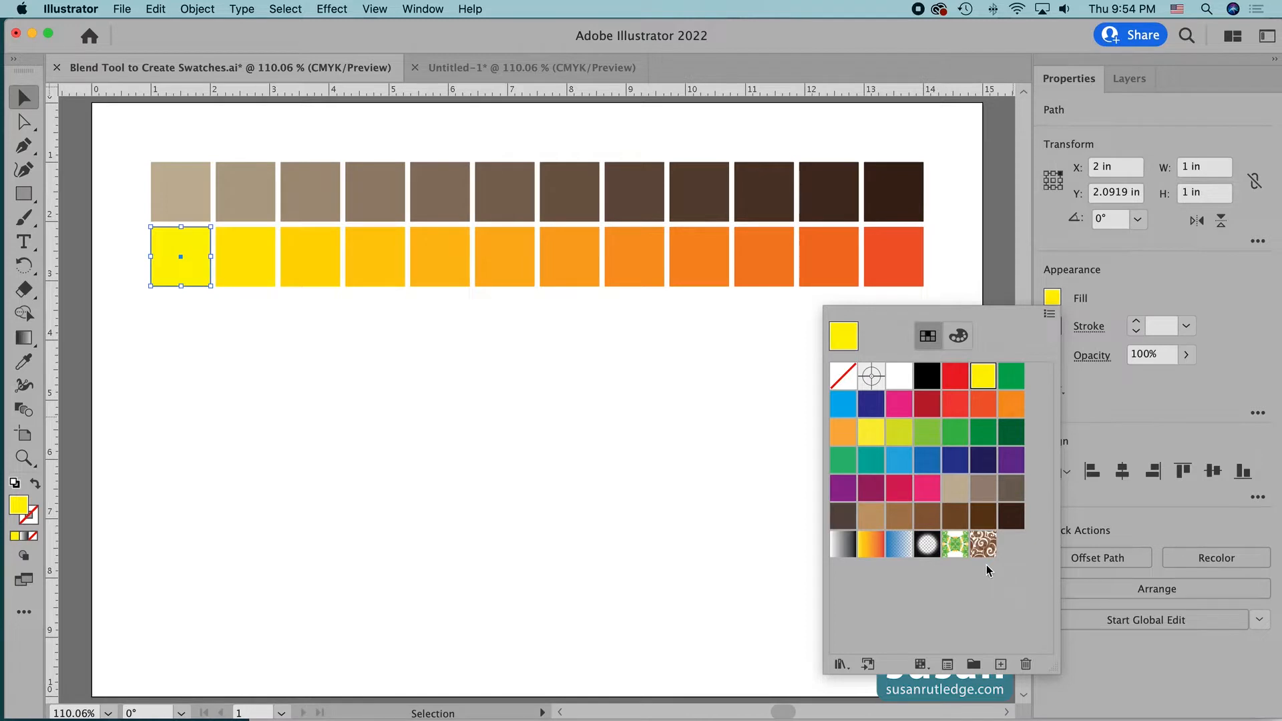
{"action": "key", "text": "Escape"}
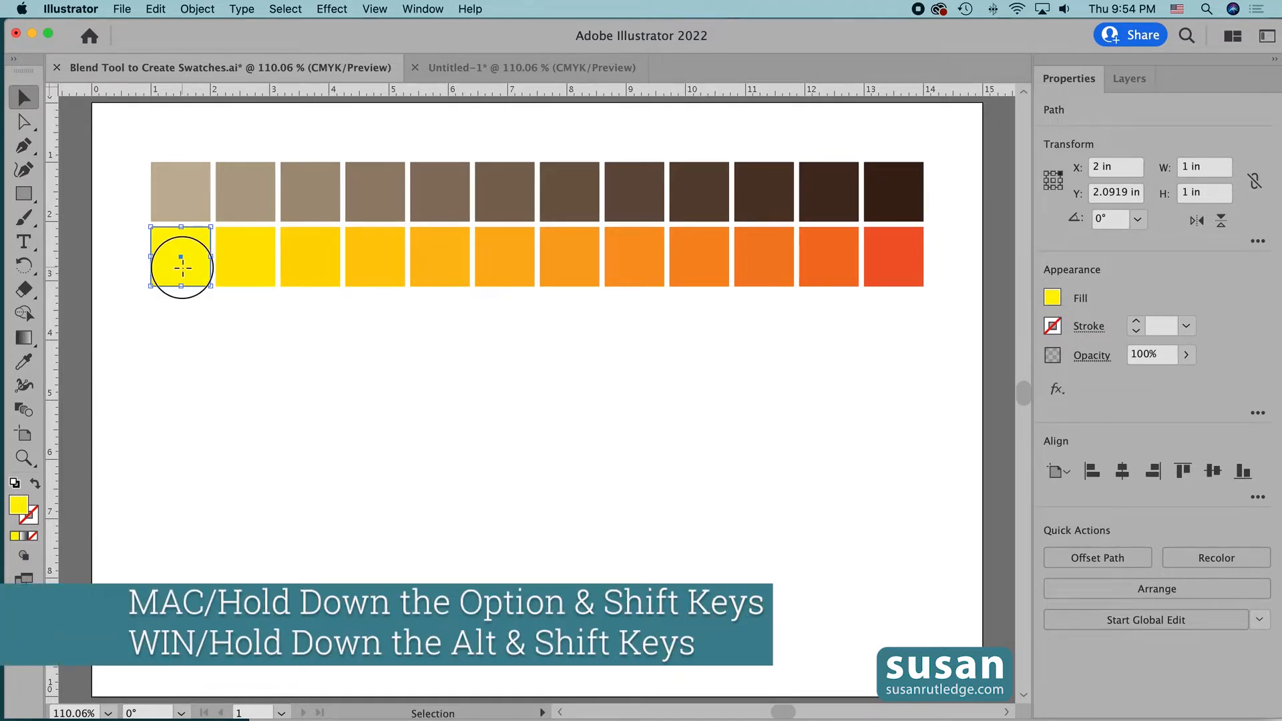
{"action": "left_click_drag", "start_coordinate": [182, 268], "coordinate": [178, 334]}
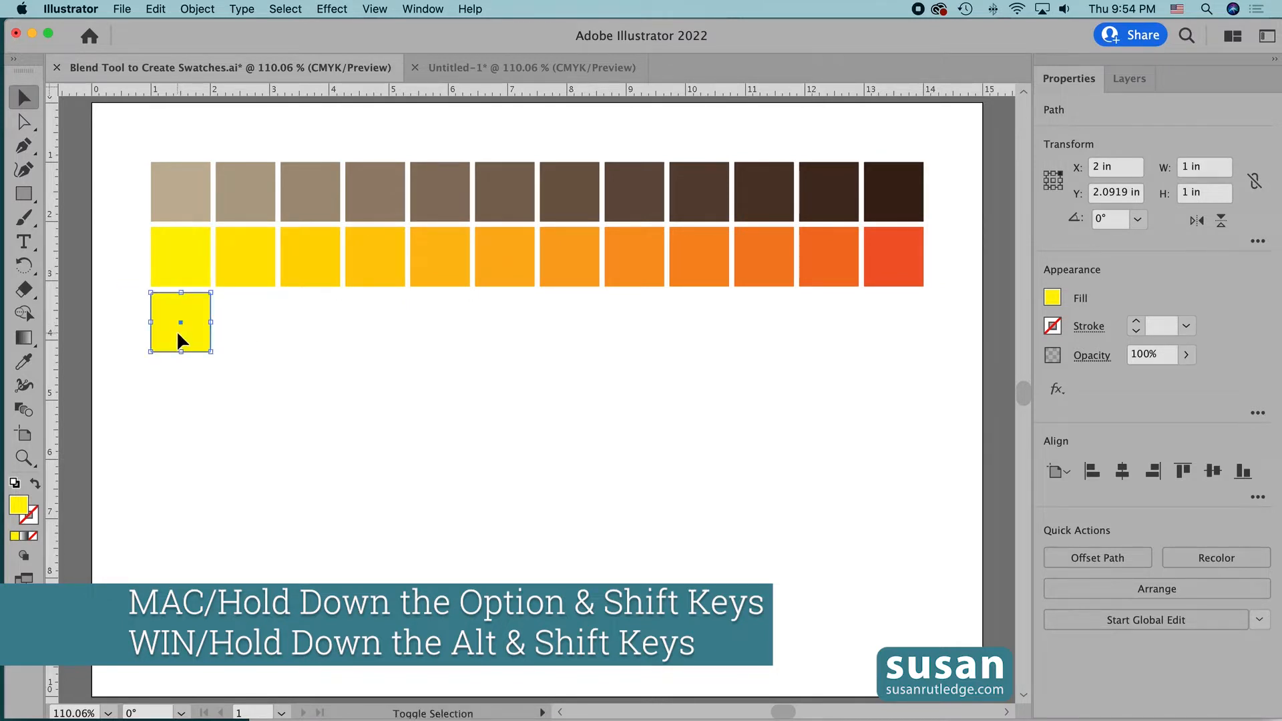
{"action": "left_click", "coordinate": [892, 259]}
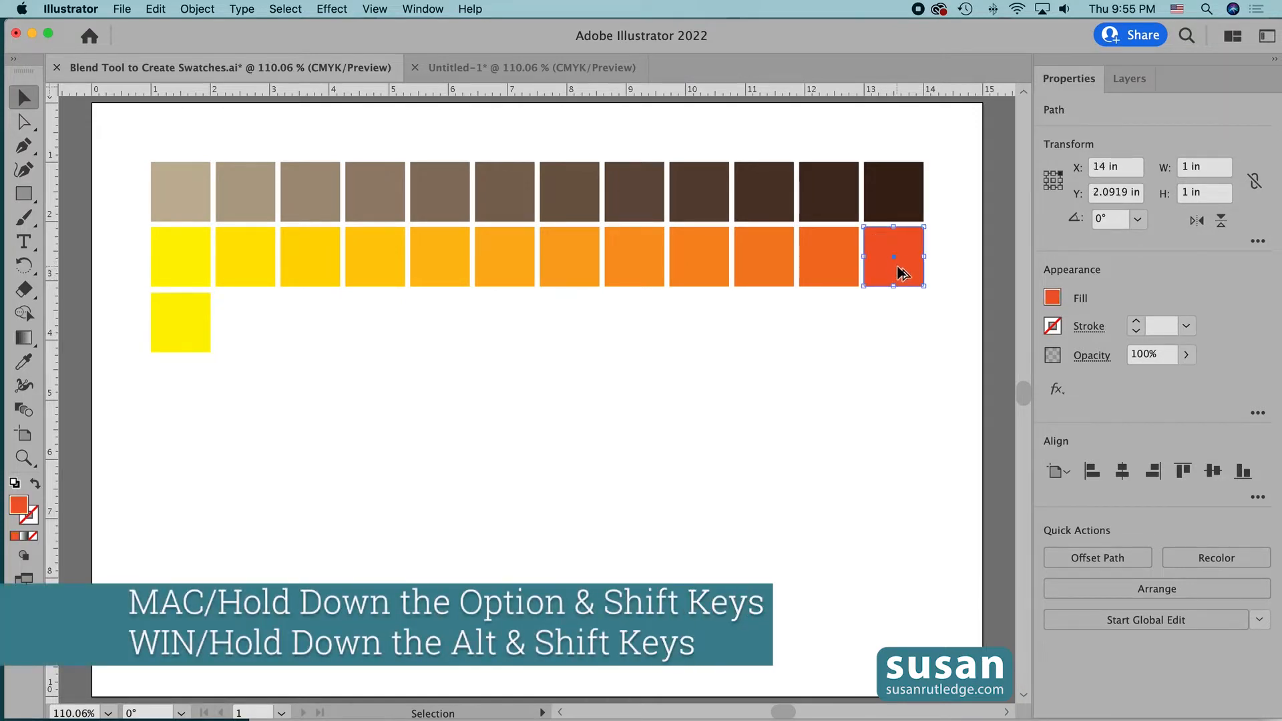
{"action": "left_click_drag", "start_coordinate": [898, 268], "coordinate": [893, 338]}
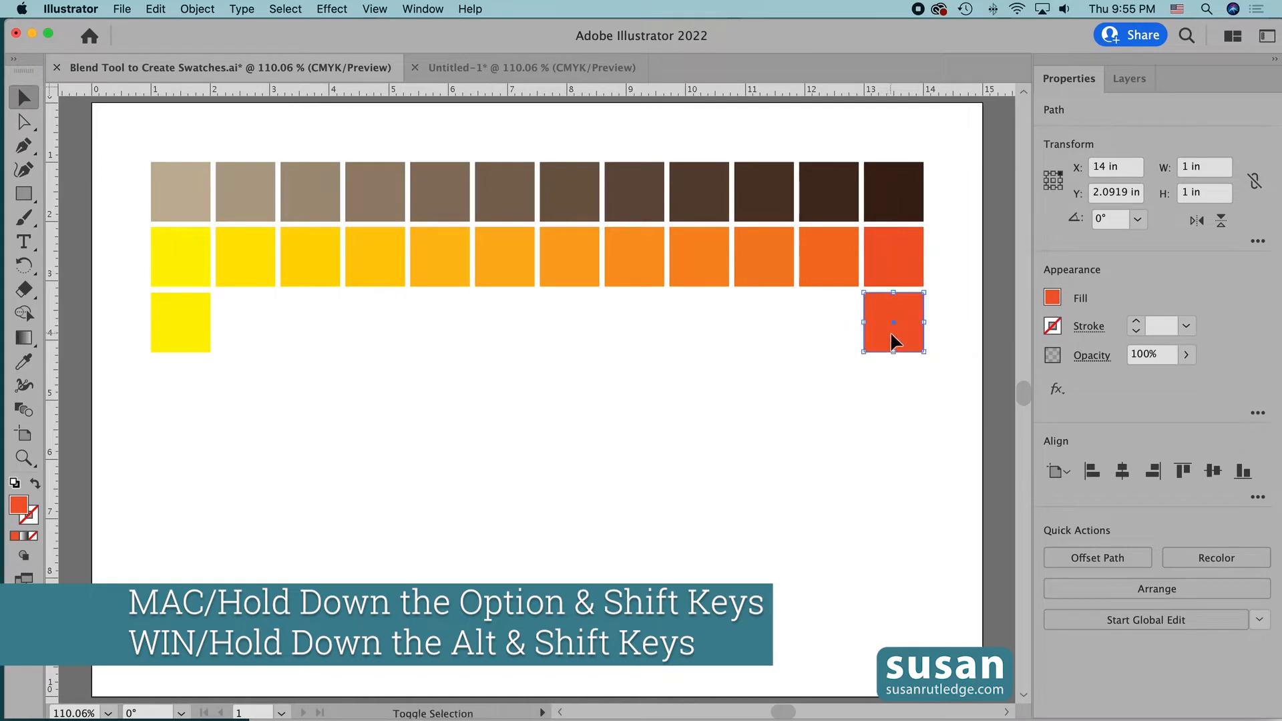
Fill the third row's red-orange copy with dark green and its yellow copy with yellow-green from the swatches.
{"action": "left_click", "coordinate": [1052, 298]}
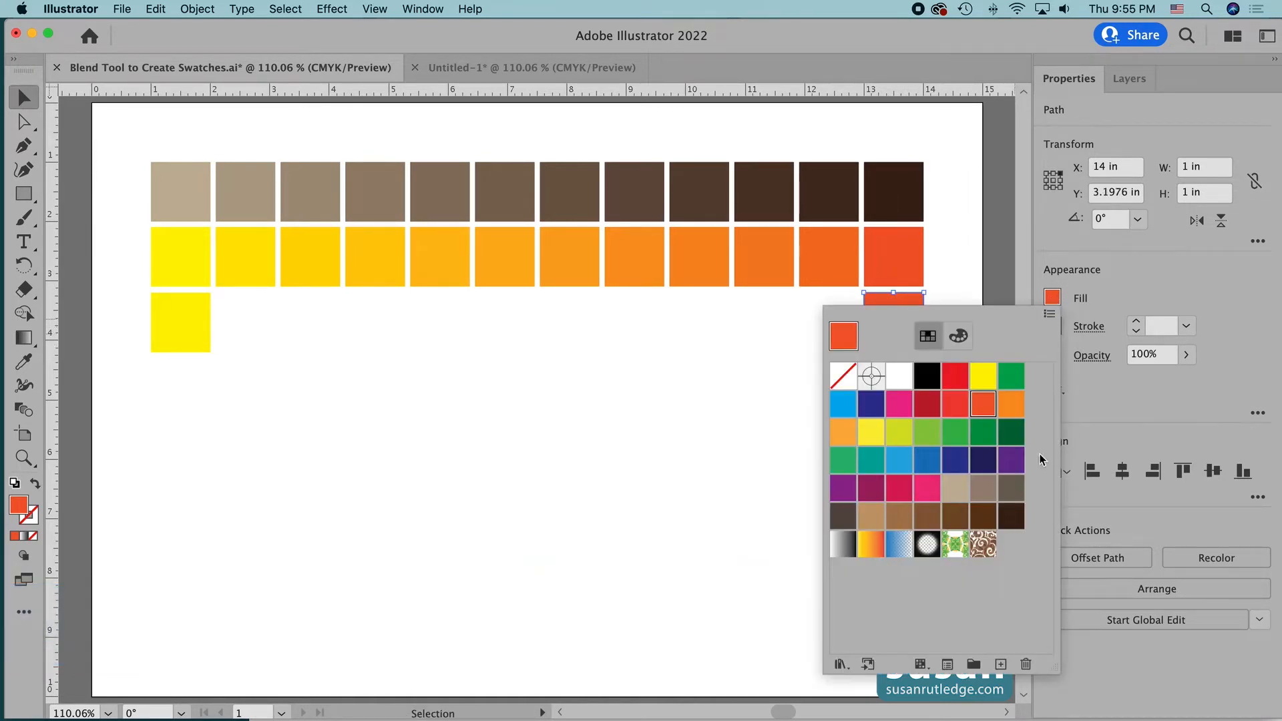
{"action": "left_click", "coordinate": [1013, 436]}
{"action": "left_click", "coordinate": [744, 415]}
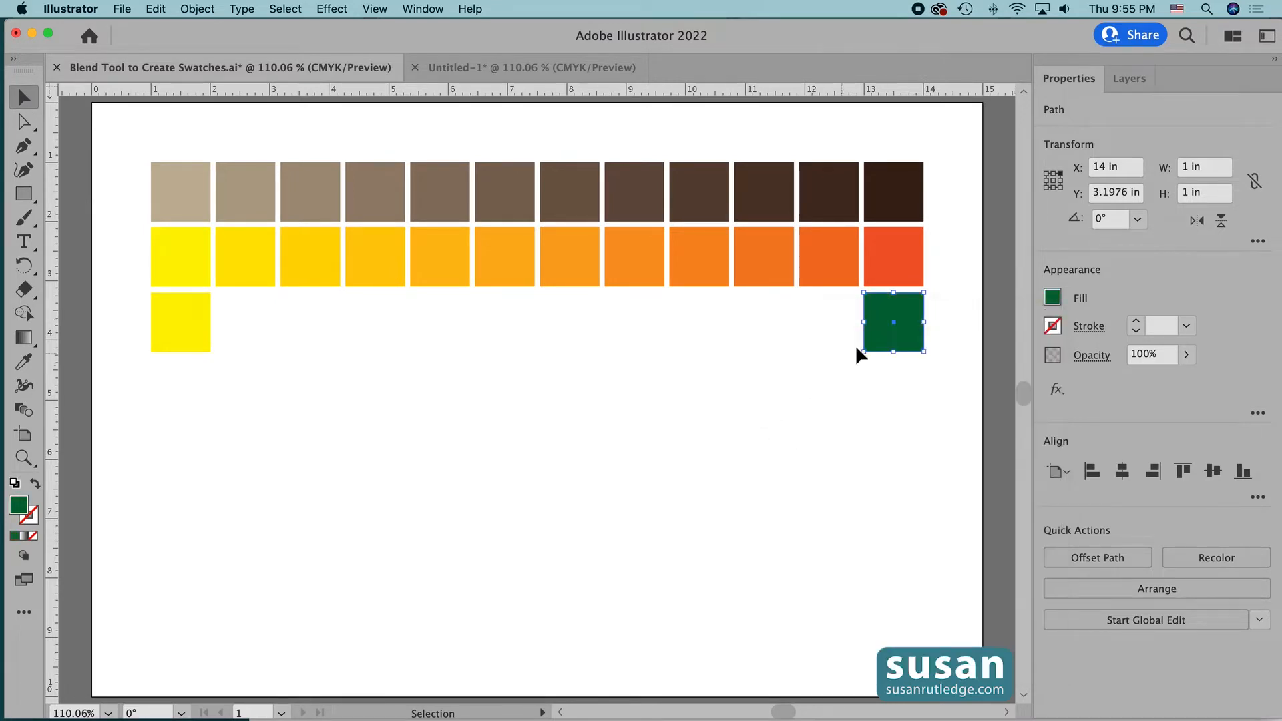
{"action": "left_click", "coordinate": [179, 327]}
{"action": "left_click", "coordinate": [1053, 297]}
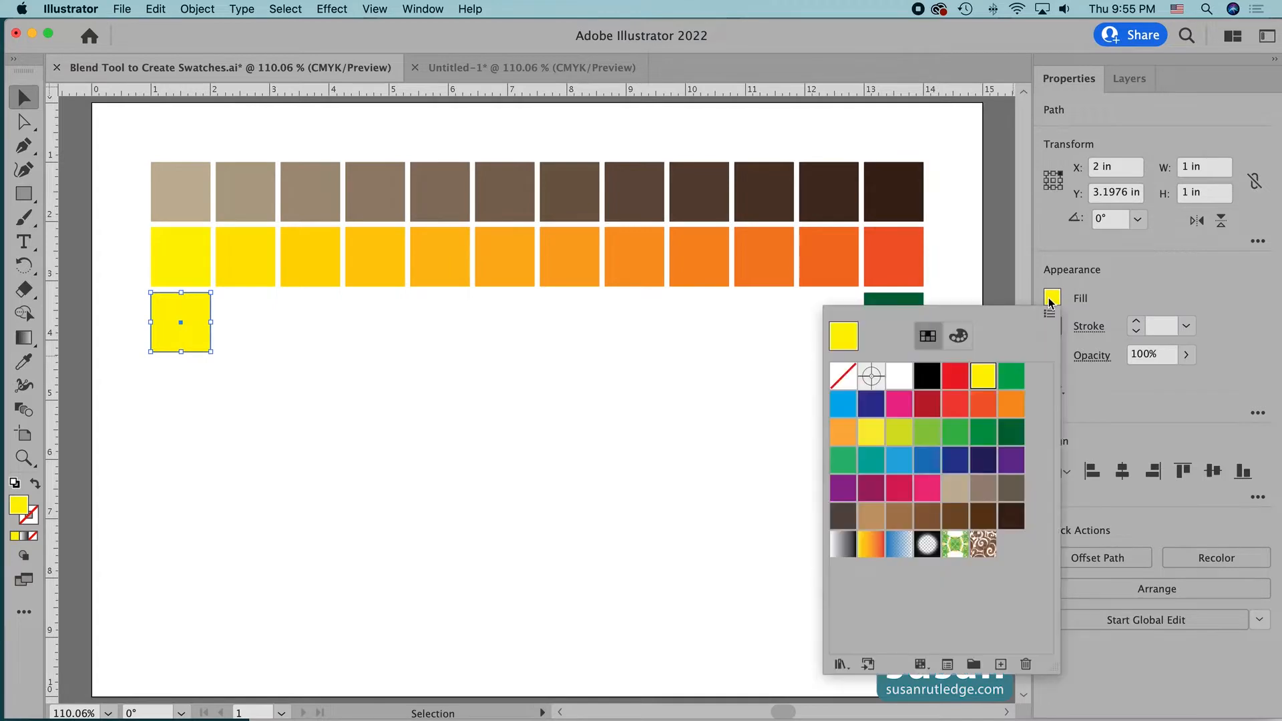
{"action": "left_click", "coordinate": [901, 433]}
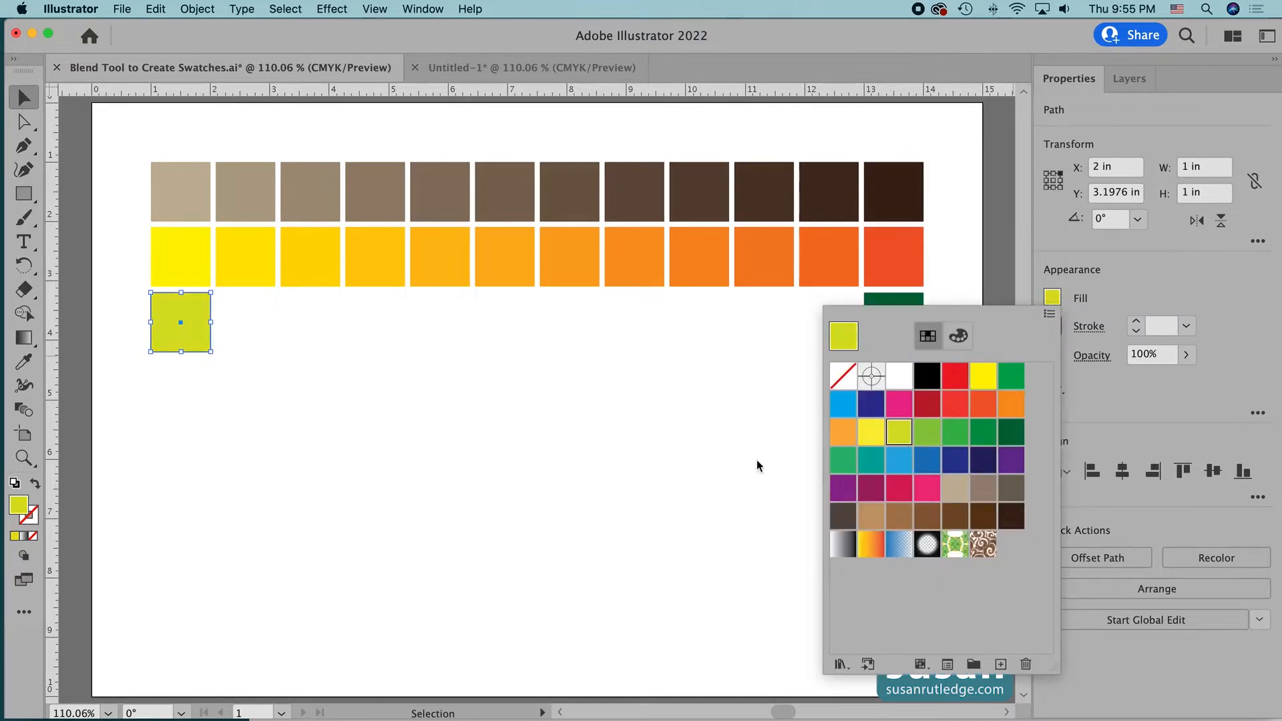
{"action": "left_click", "coordinate": [686, 413]}
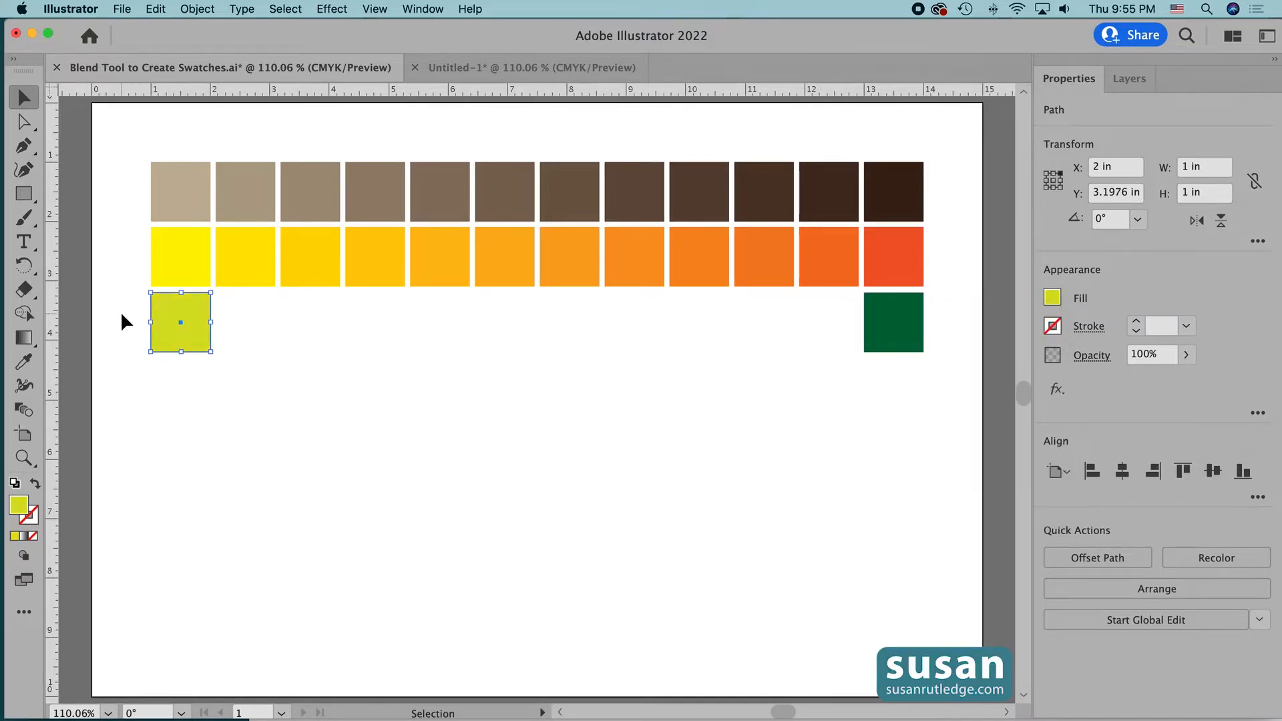
Make a blend between the yellow-green and dark green squares of the third row, and deselect it.
{"action": "left_click_drag", "start_coordinate": [116, 321], "coordinate": [939, 343]}
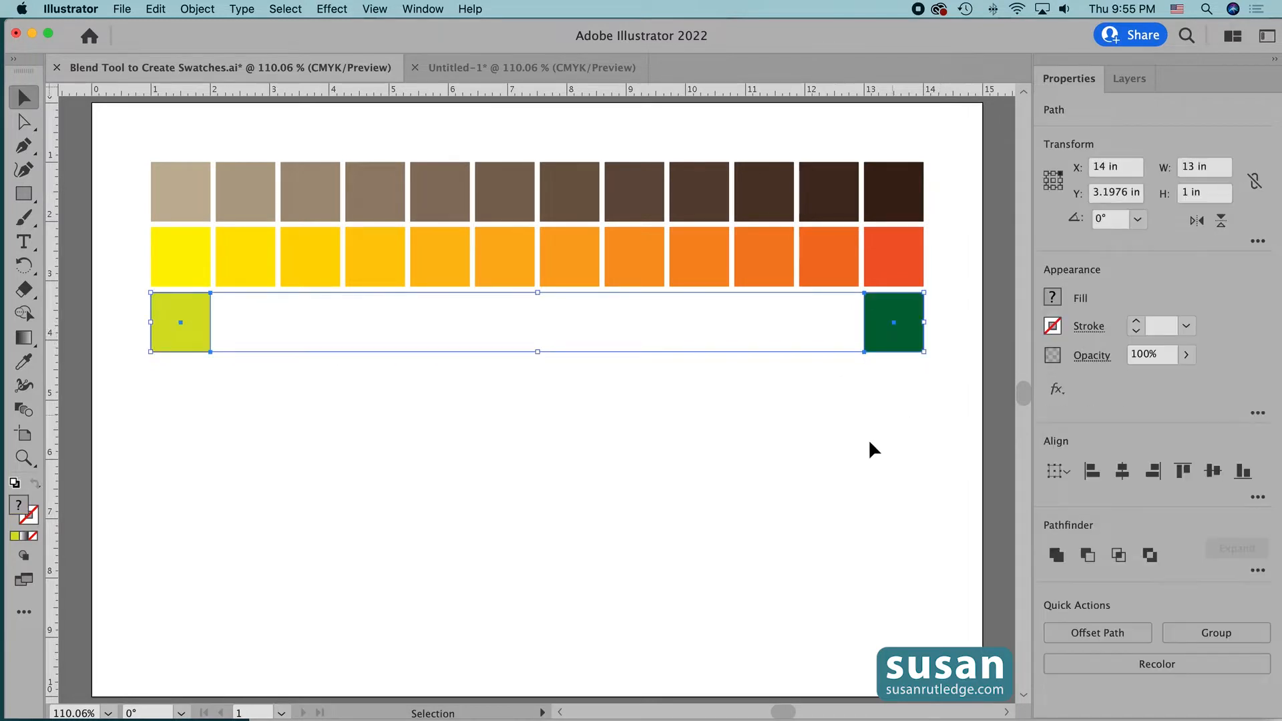
{"action": "left_click", "coordinate": [197, 9]}
{"action": "mouse_move", "coordinate": [247, 431]}
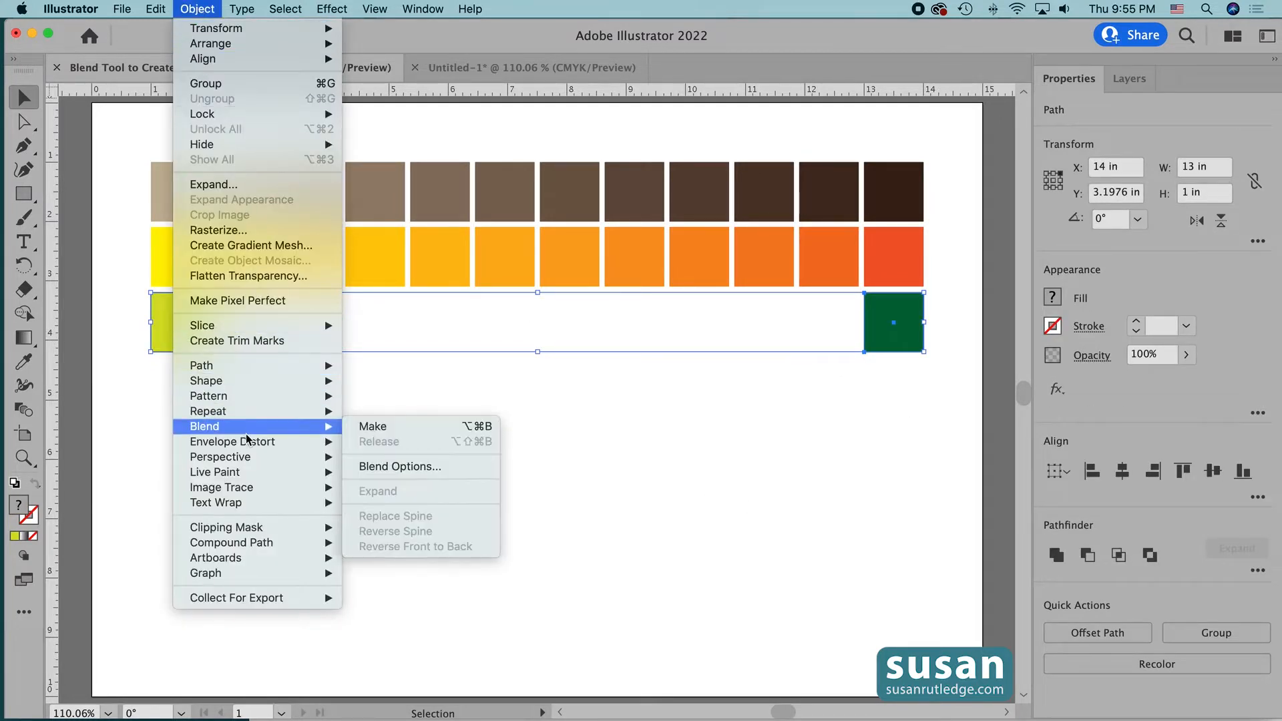
{"action": "left_click", "coordinate": [395, 429]}
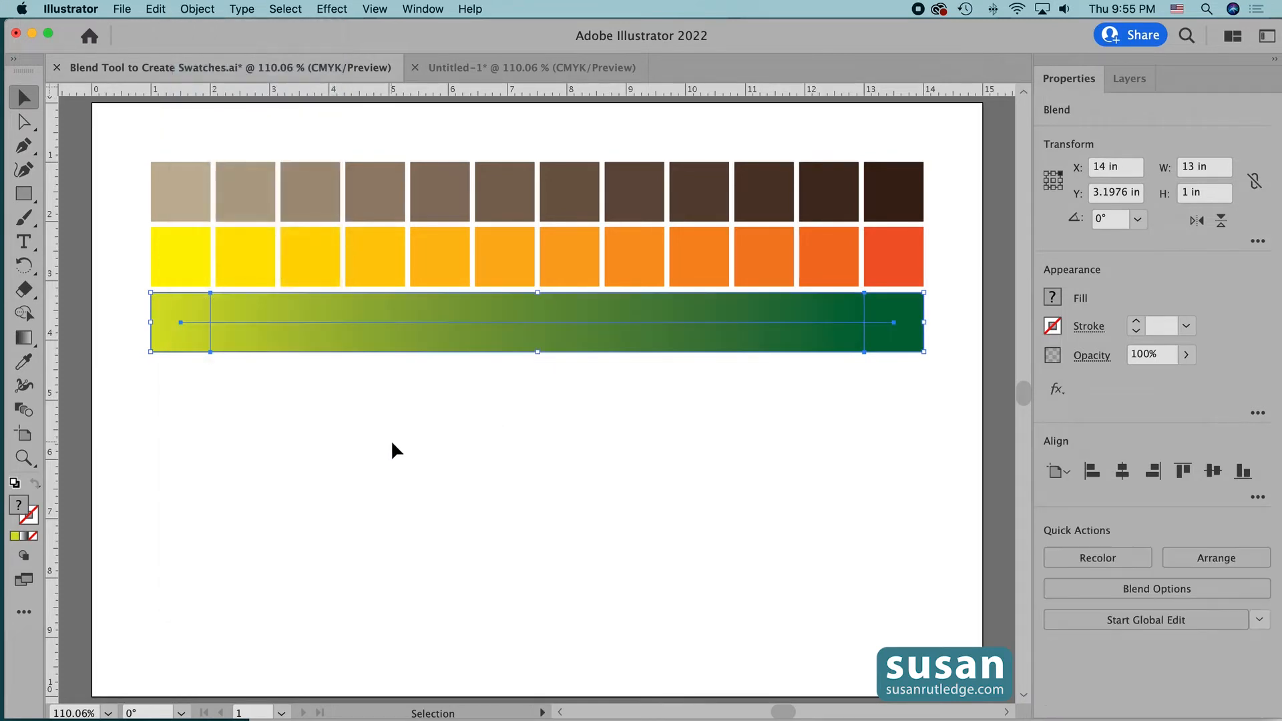
{"action": "left_click", "coordinate": [179, 374]}
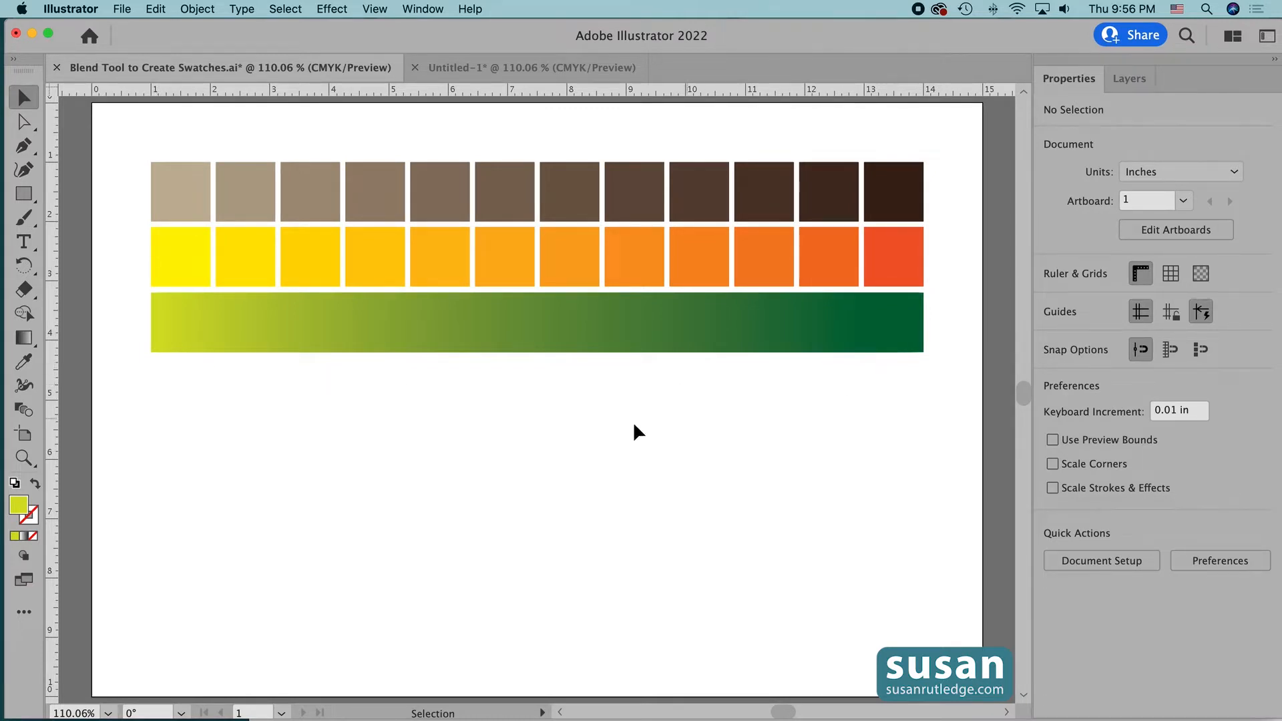
Set the green blend's spacing to Specified Steps with 10 steps, with the preview on.
{"action": "left_click", "coordinate": [543, 321]}
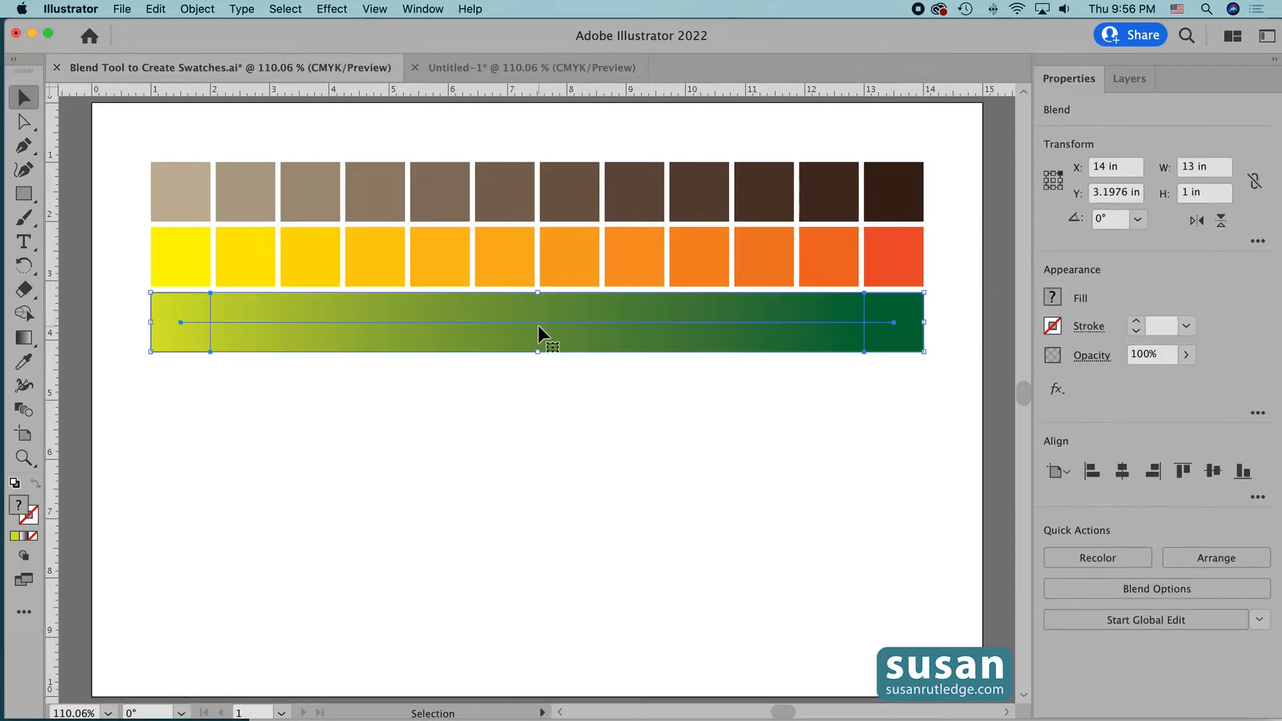
{"action": "left_click", "coordinate": [197, 8]}
{"action": "mouse_move", "coordinate": [230, 429]}
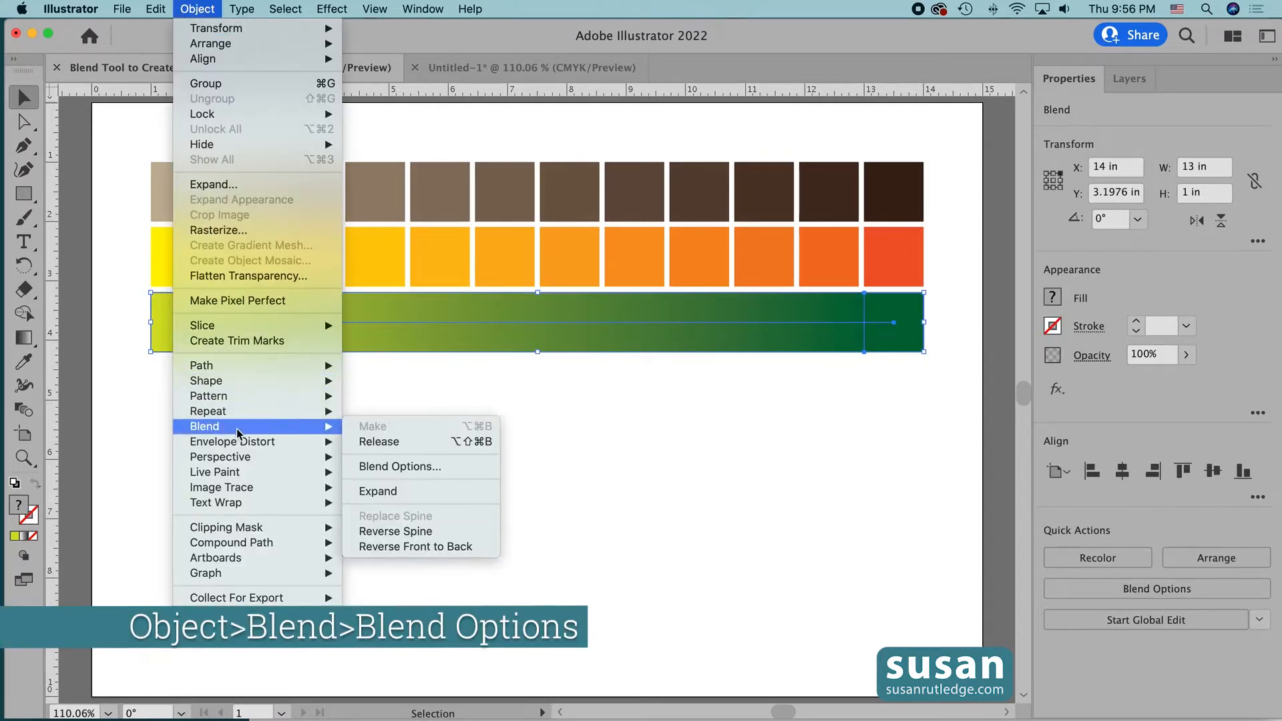
{"action": "left_click", "coordinate": [427, 469]}
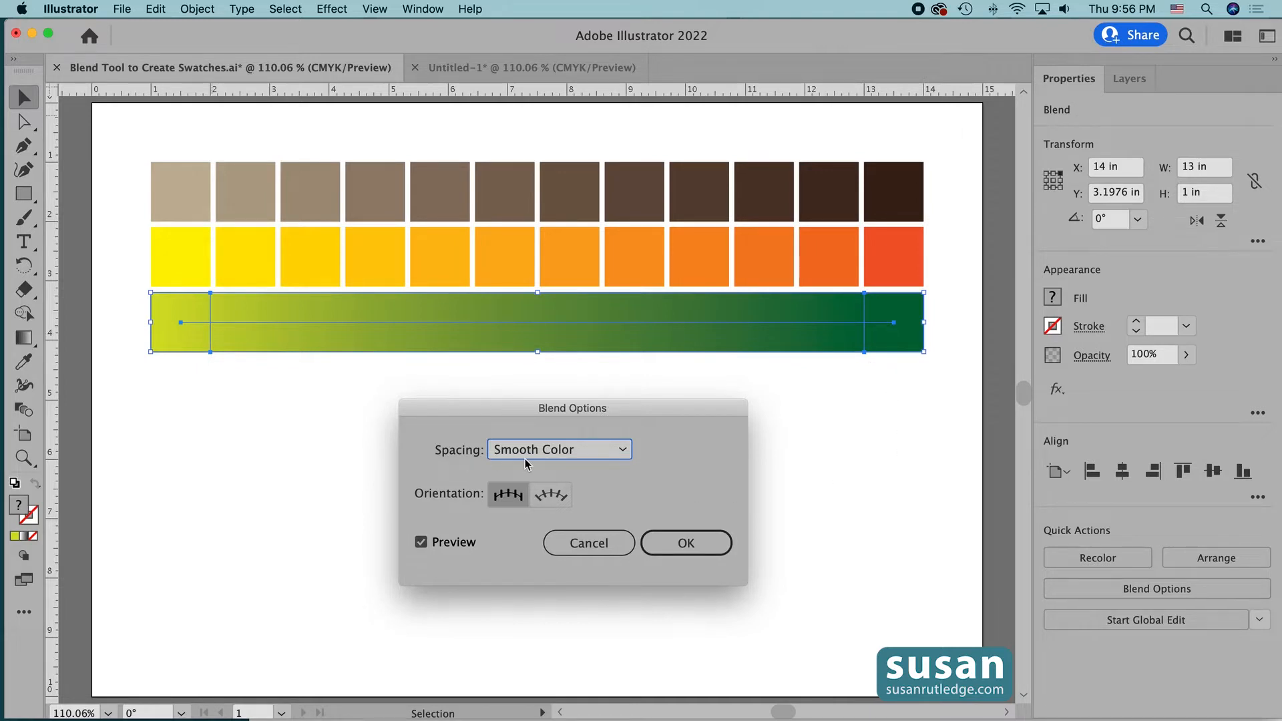
{"action": "left_click", "coordinate": [624, 454]}
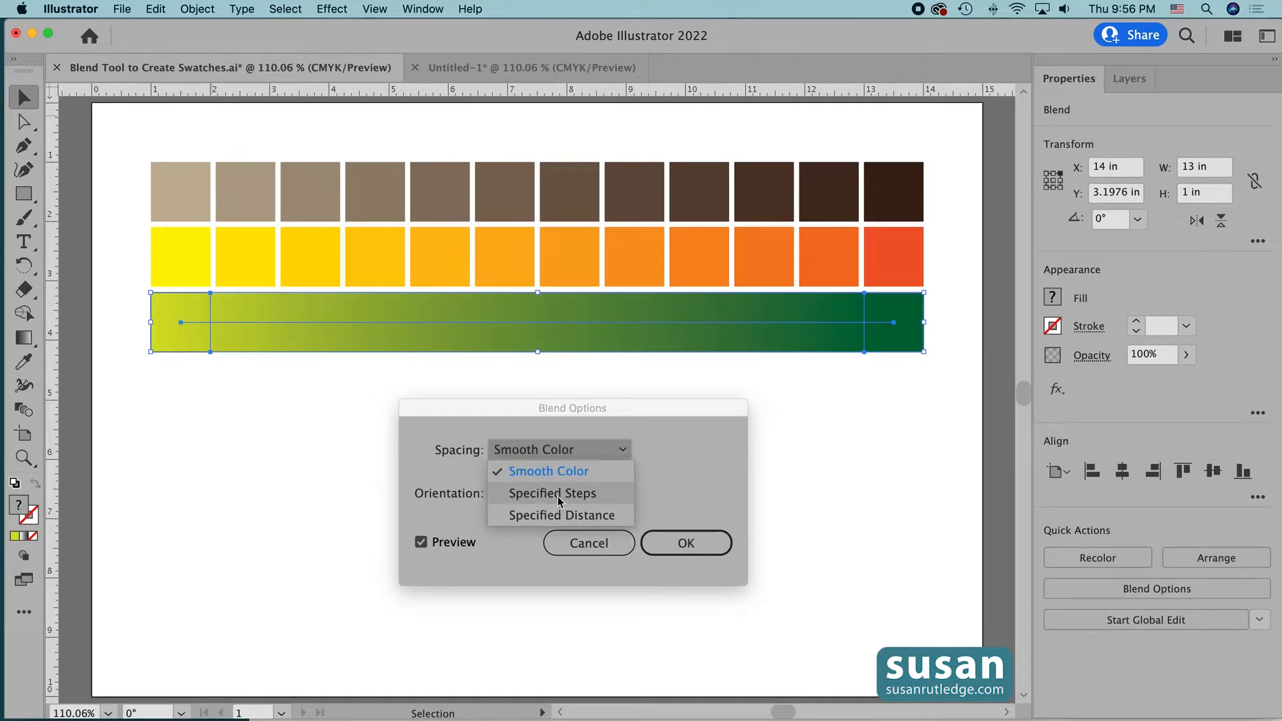
{"action": "left_click", "coordinate": [590, 497]}
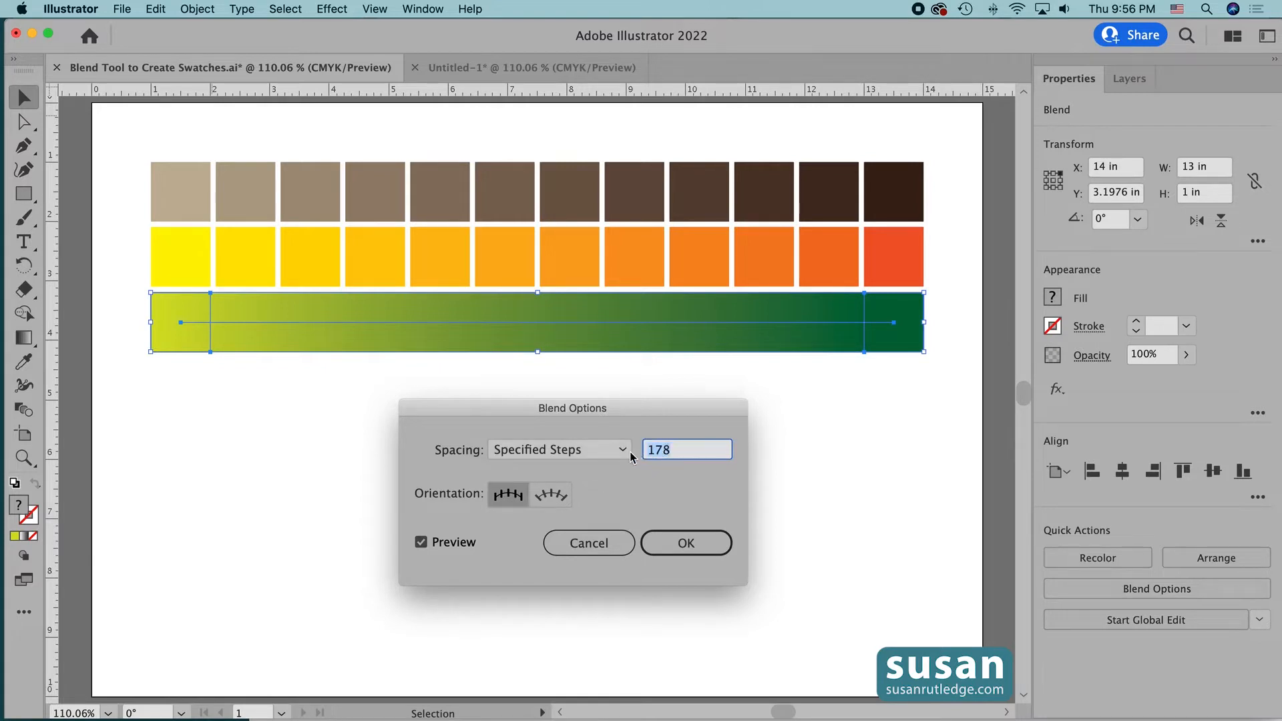
{"action": "type", "text": "10"}
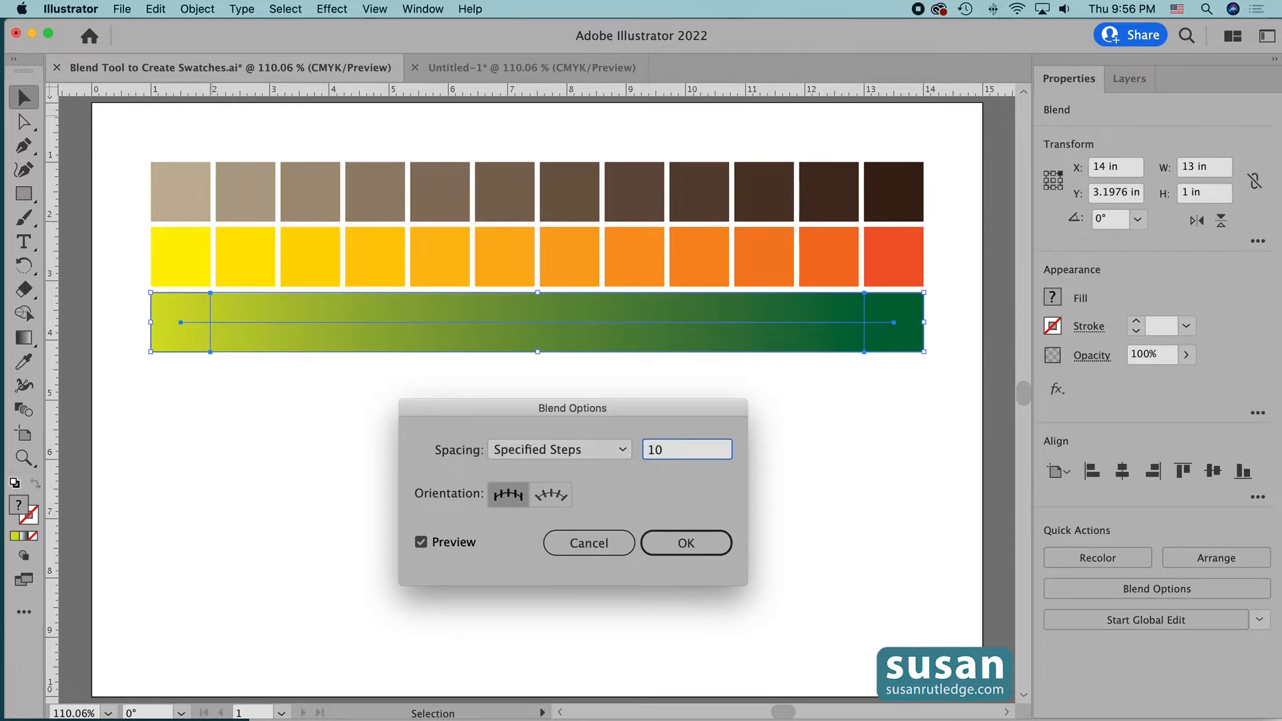
{"action": "left_click", "coordinate": [421, 545]}
{"action": "left_click", "coordinate": [422, 543]}
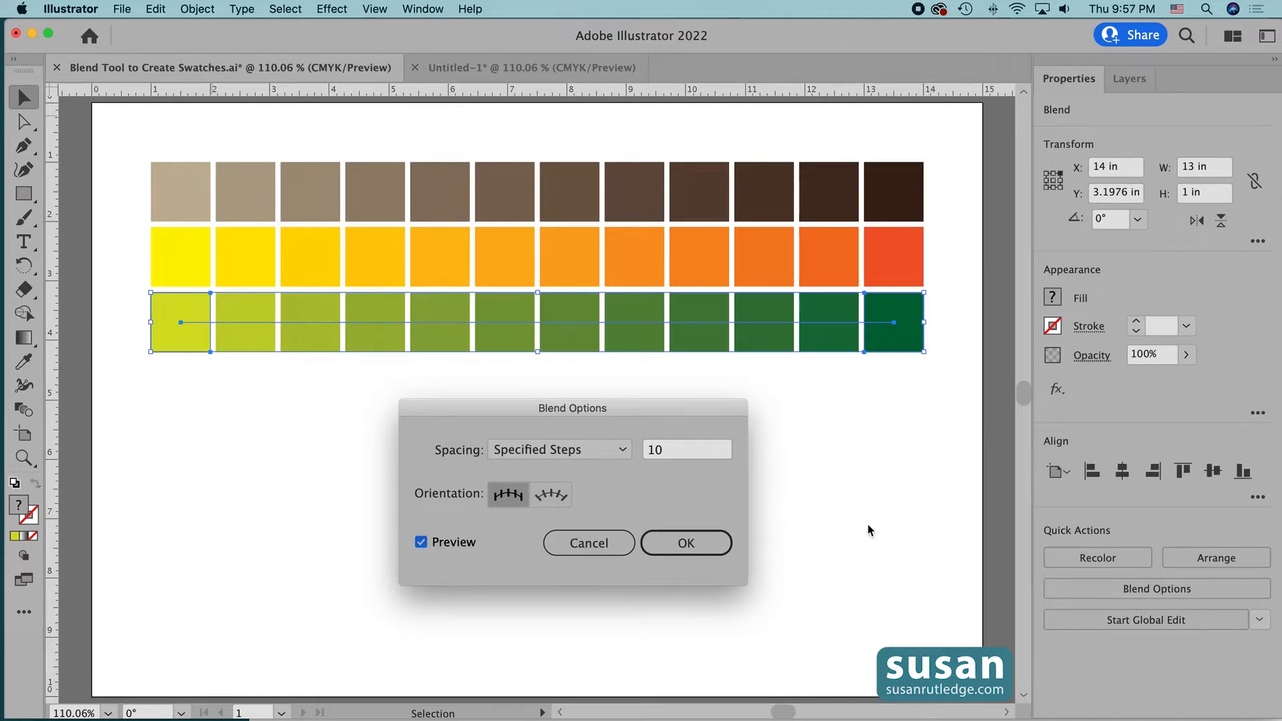
{"action": "left_click", "coordinate": [691, 547]}
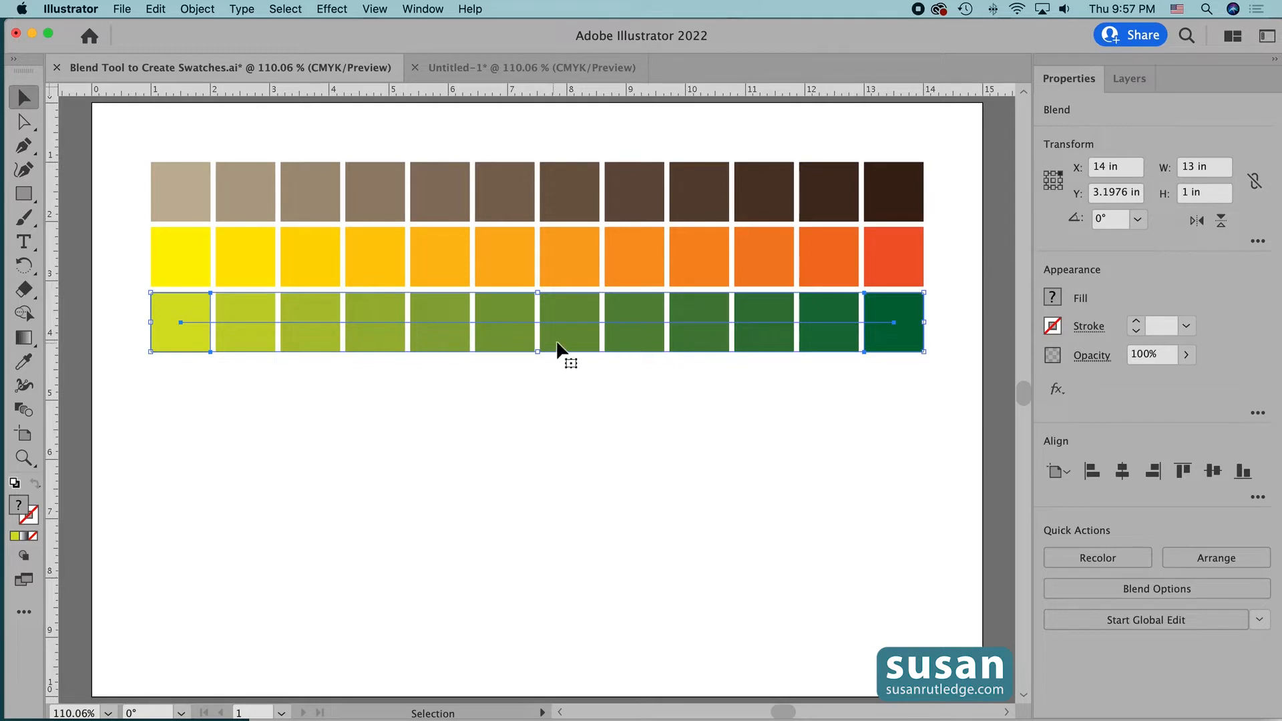
Expand the green blend's object and fill, and ungroup the resulting squares.
{"action": "mouse_move", "coordinate": [561, 349]}
{"action": "left_mouse_down"}
{"action": "mouse_move", "coordinate": [548, 386]}
{"action": "mouse_move", "coordinate": [558, 372]}
{"action": "left_mouse_up"}
{"action": "key", "text": "super+z"}
{"action": "left_click", "coordinate": [198, 9]}
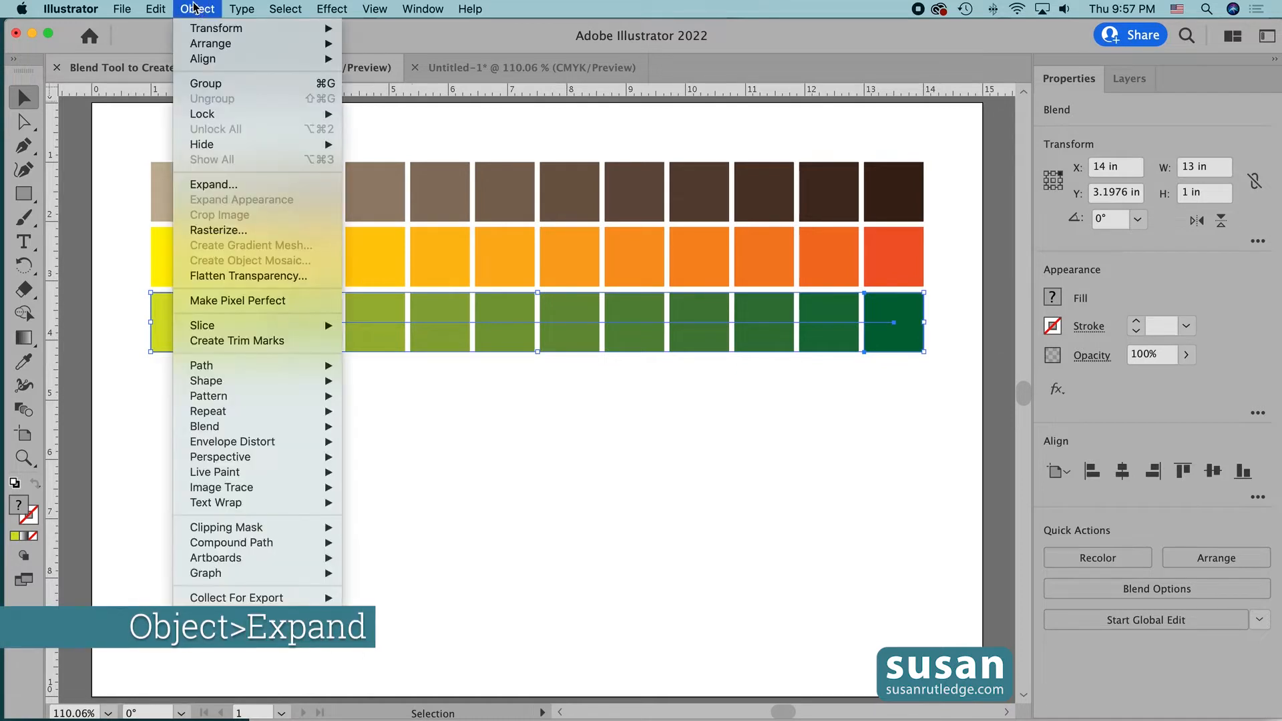
{"action": "left_click", "coordinate": [204, 184]}
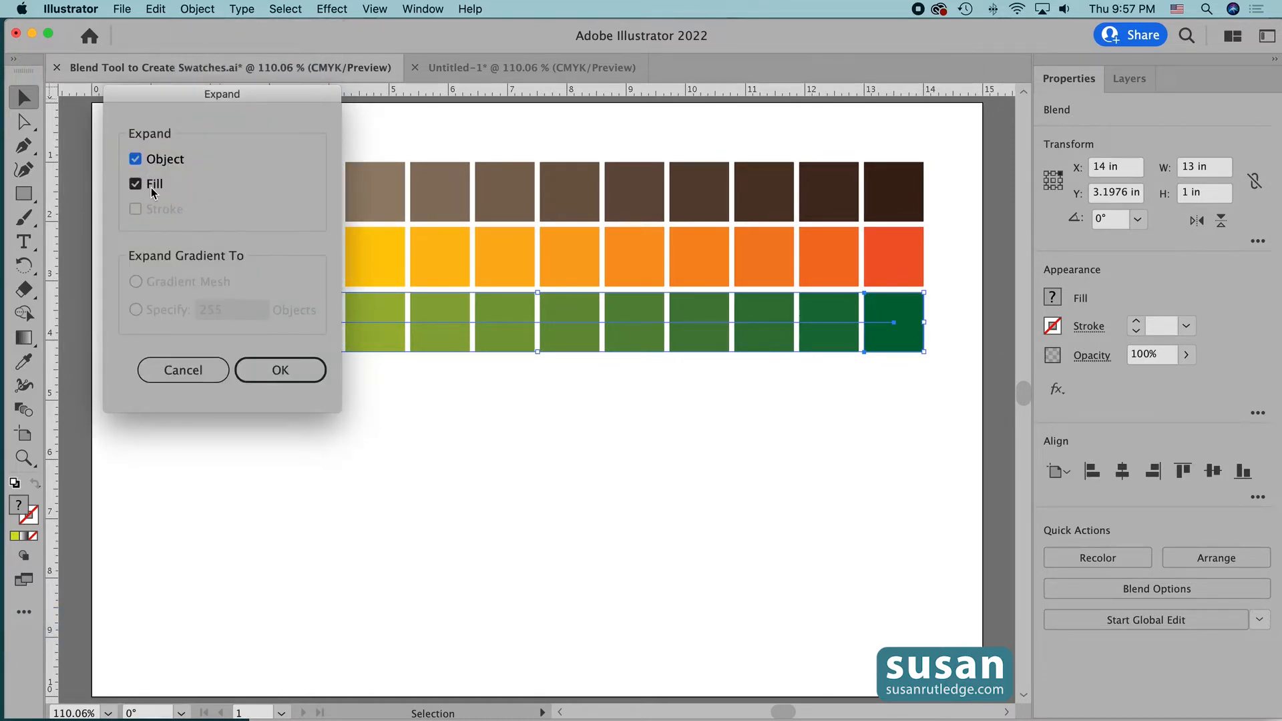
{"action": "left_click", "coordinate": [314, 369]}
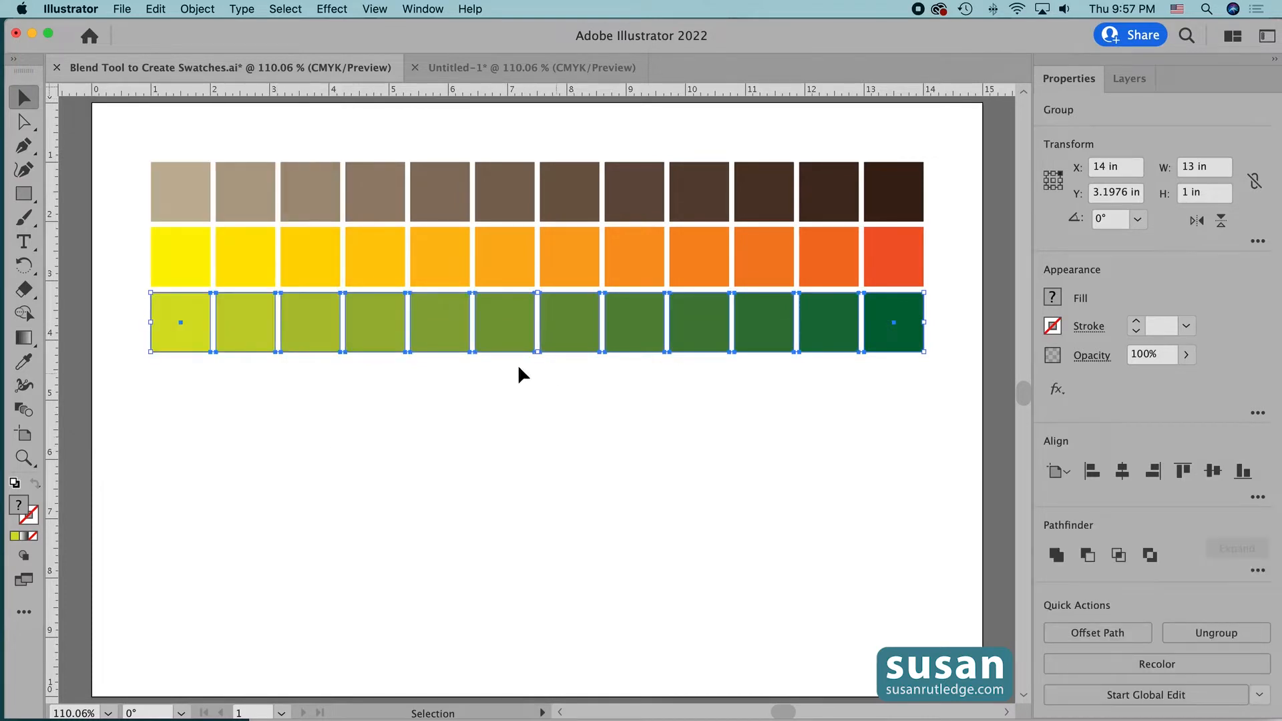
{"action": "key", "text": "super+shift+g"}
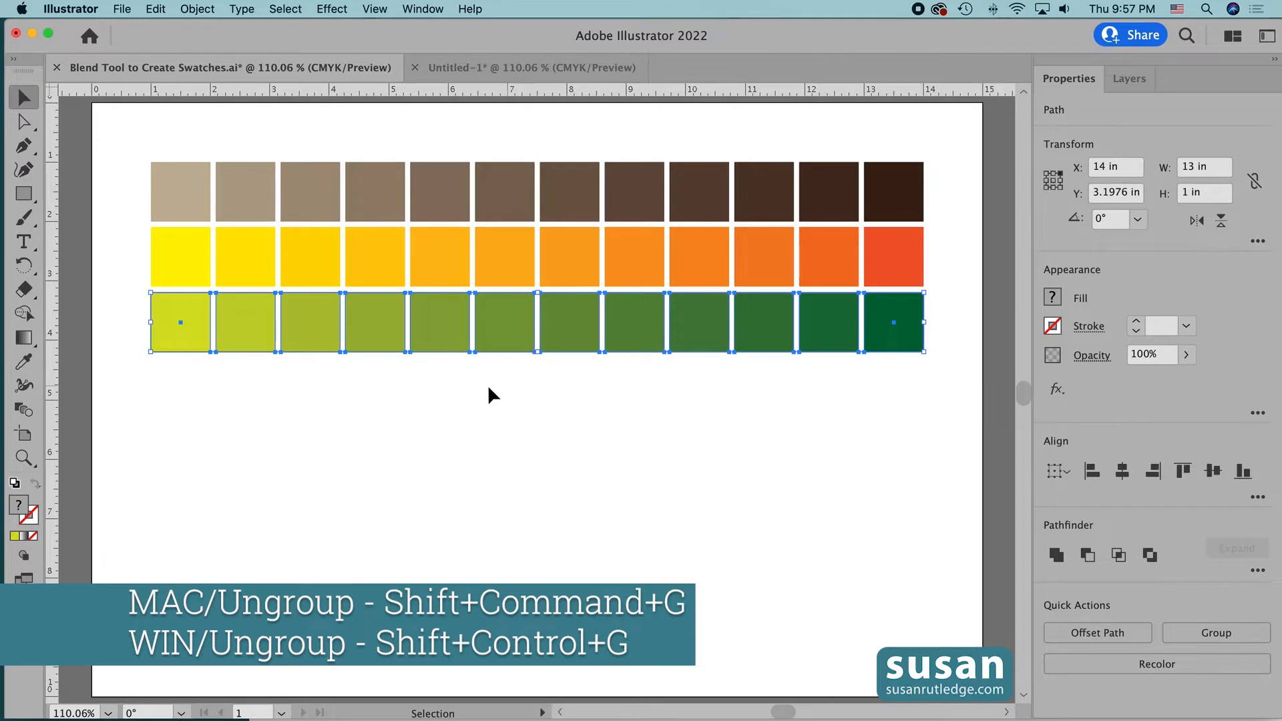
{"action": "left_click", "coordinate": [307, 368]}
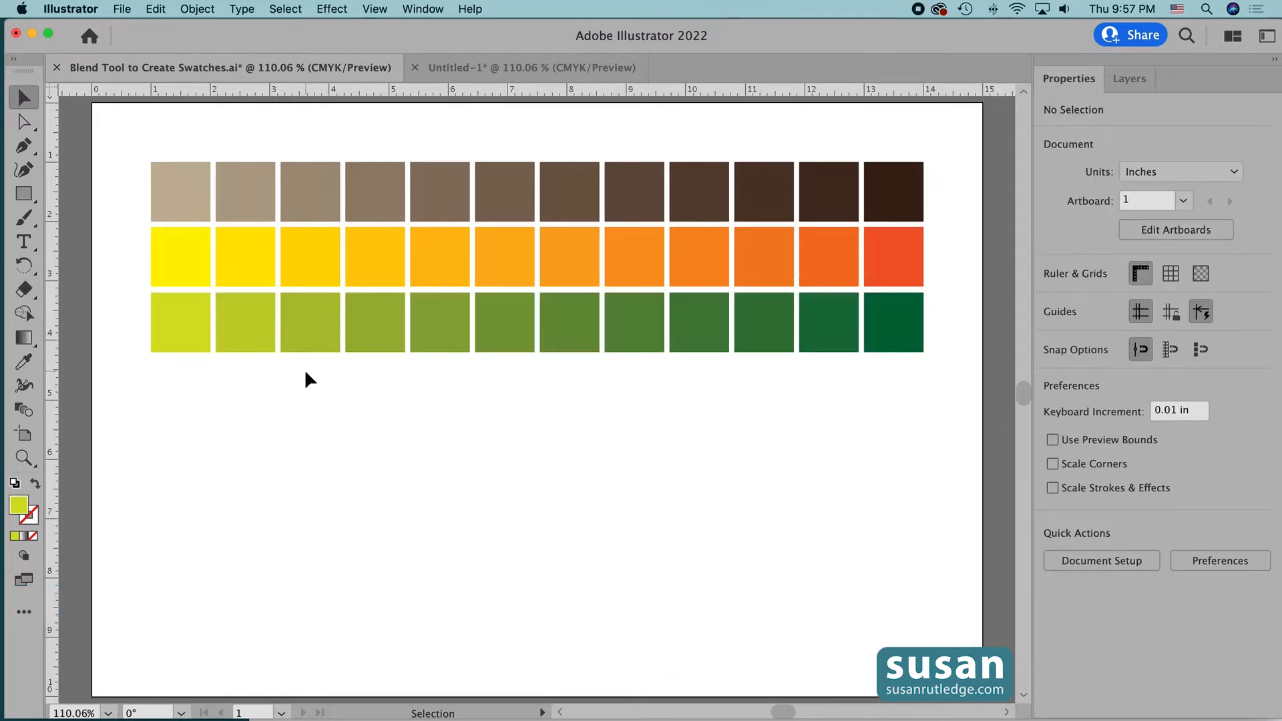
Select several squares of the green row one at a time to check that each is a separate object.
{"action": "left_click", "coordinate": [167, 334]}
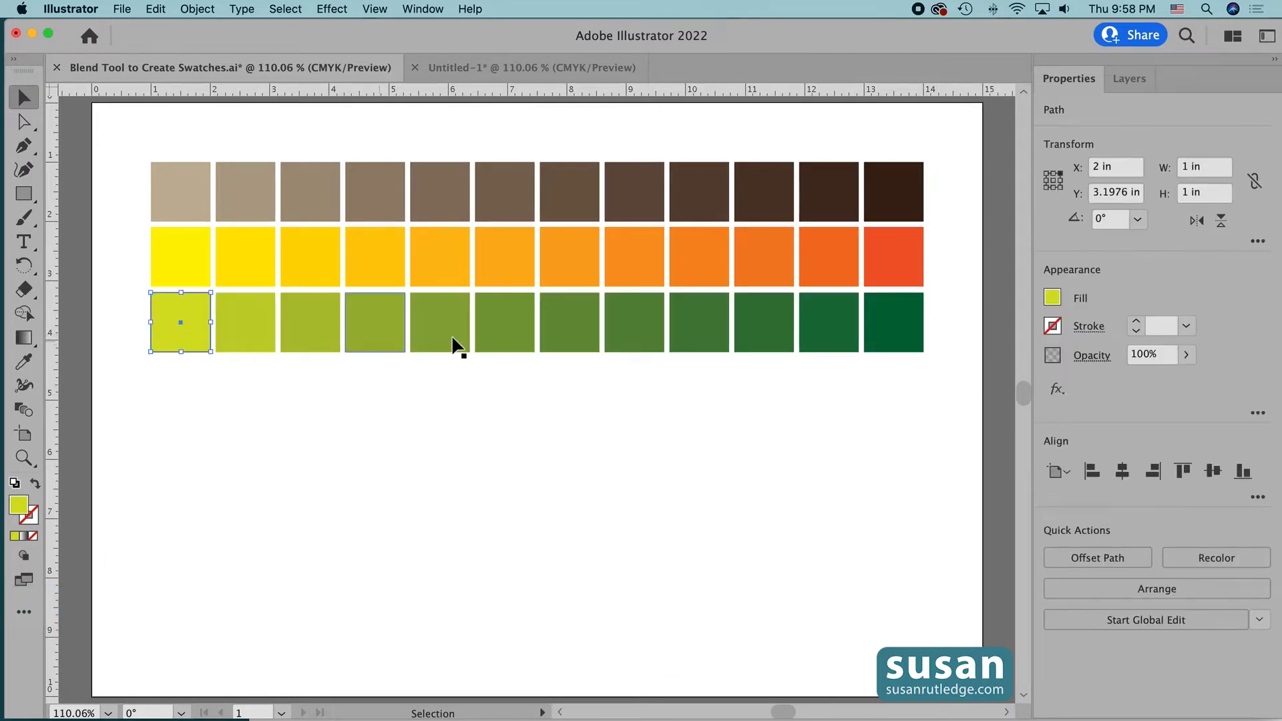
{"action": "left_click", "coordinate": [518, 318]}
{"action": "left_click", "coordinate": [652, 317]}
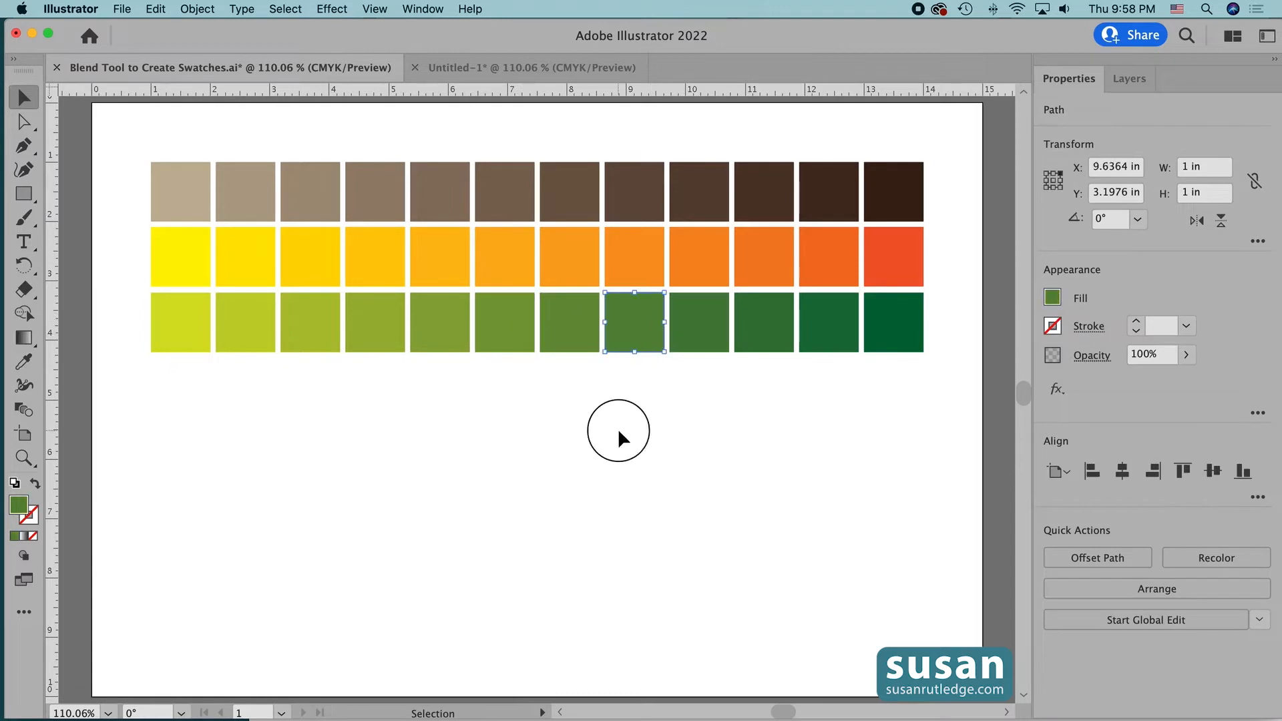
{"action": "left_click", "coordinate": [619, 432]}
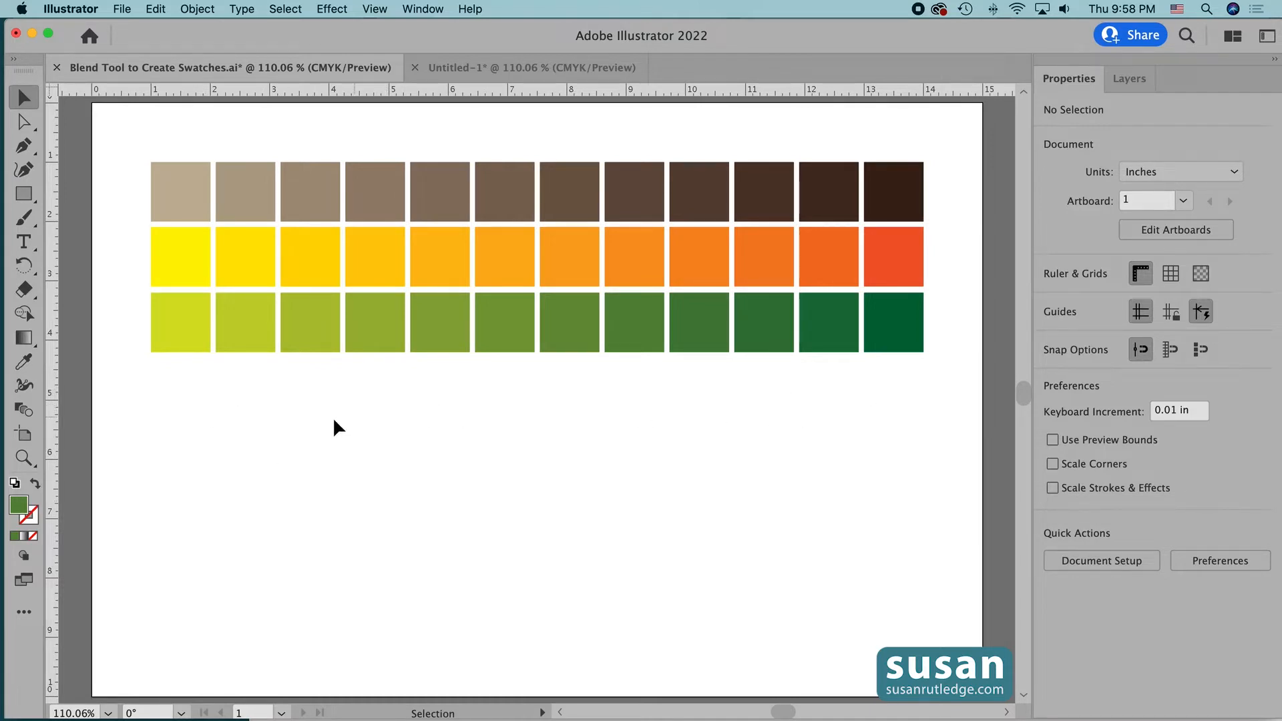
Duplicate the yellow-green and dark green end squares of the third row straight down to start a fourth row.
{"action": "left_click", "coordinate": [191, 336]}
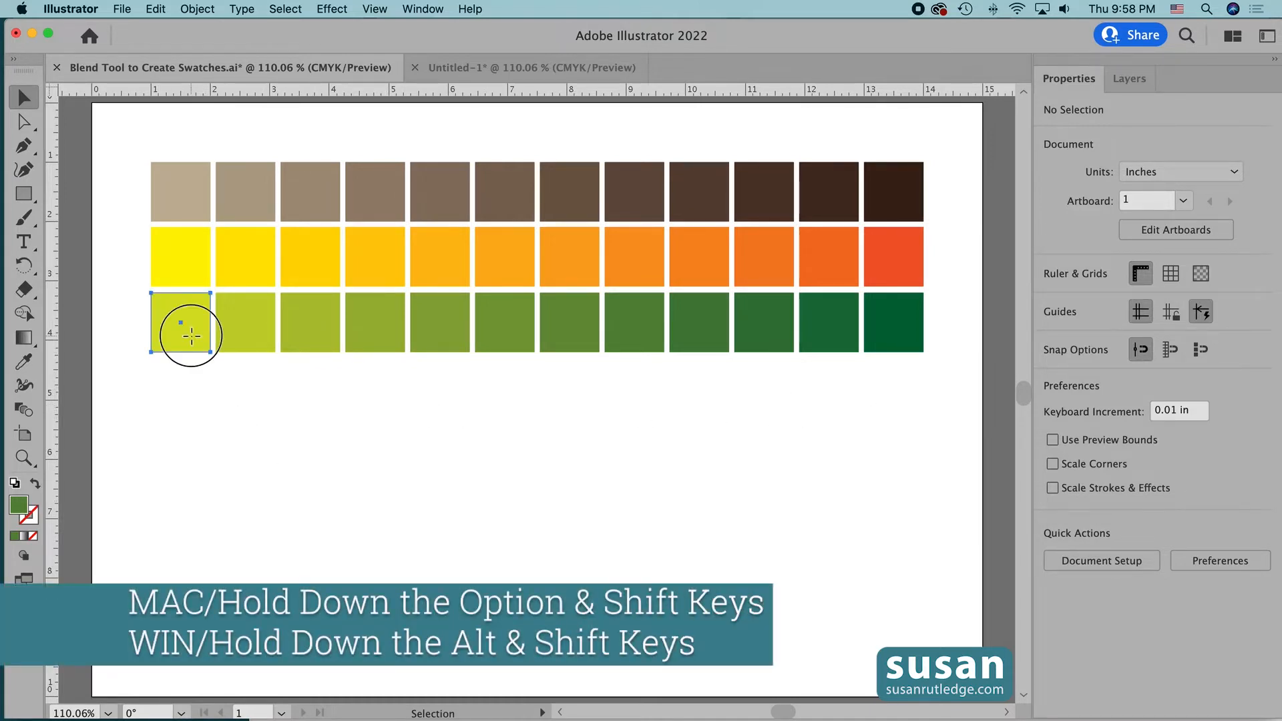
{"action": "left_click_drag", "start_coordinate": [191, 336], "coordinate": [191, 399]}
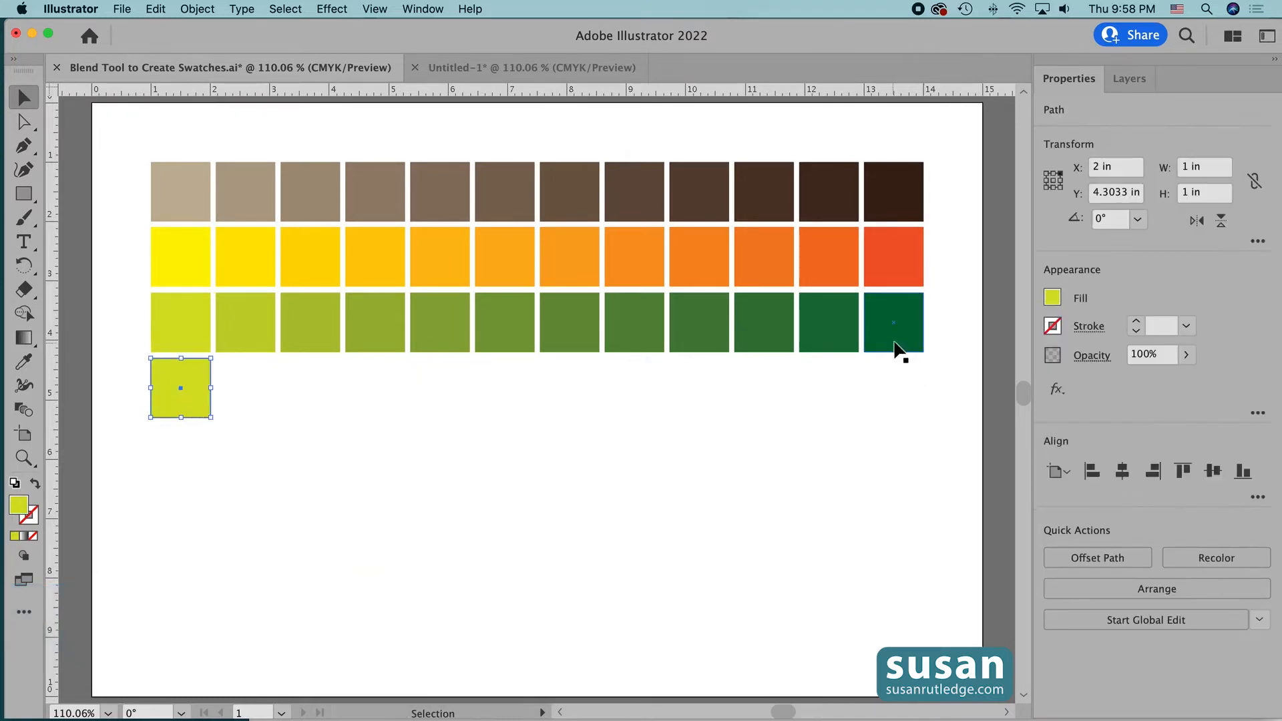
{"action": "left_click", "coordinate": [896, 341]}
{"action": "left_click_drag", "start_coordinate": [897, 343], "coordinate": [895, 403]}
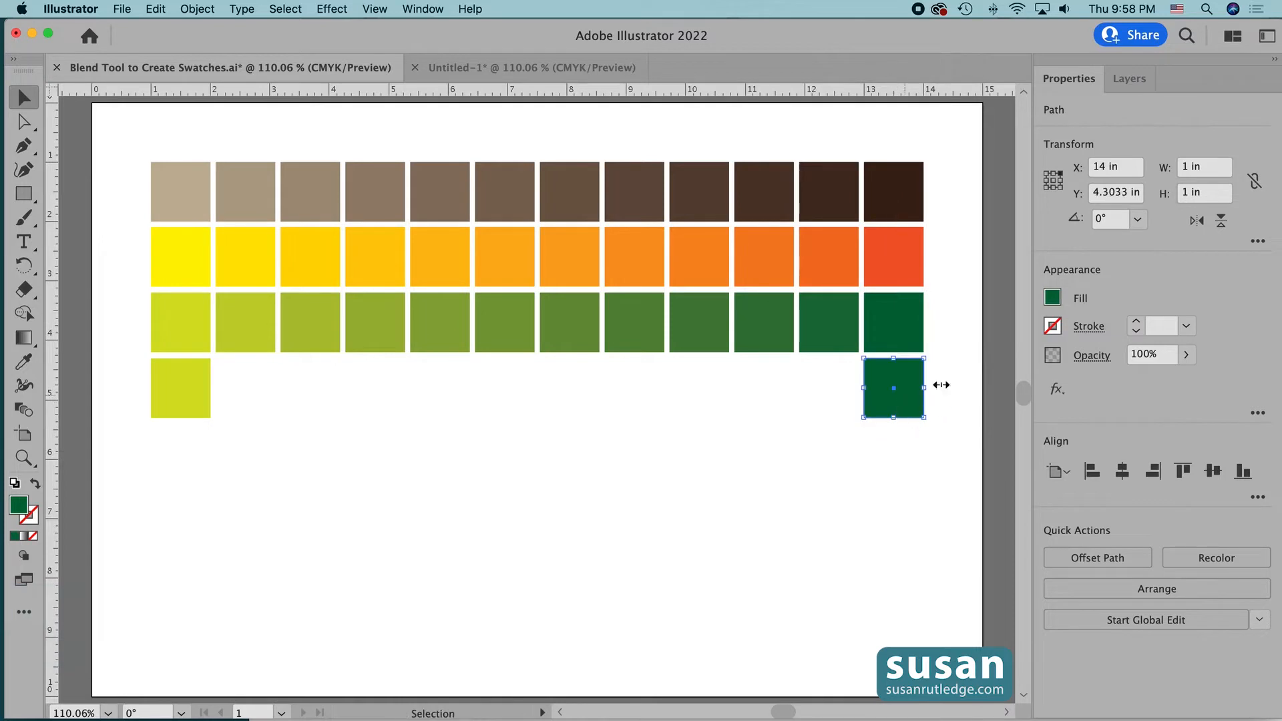
Recolour the fourth row's end squares, filling the dark green one with dark navy and the yellow-green one with light orange.
{"action": "left_click", "coordinate": [1052, 298]}
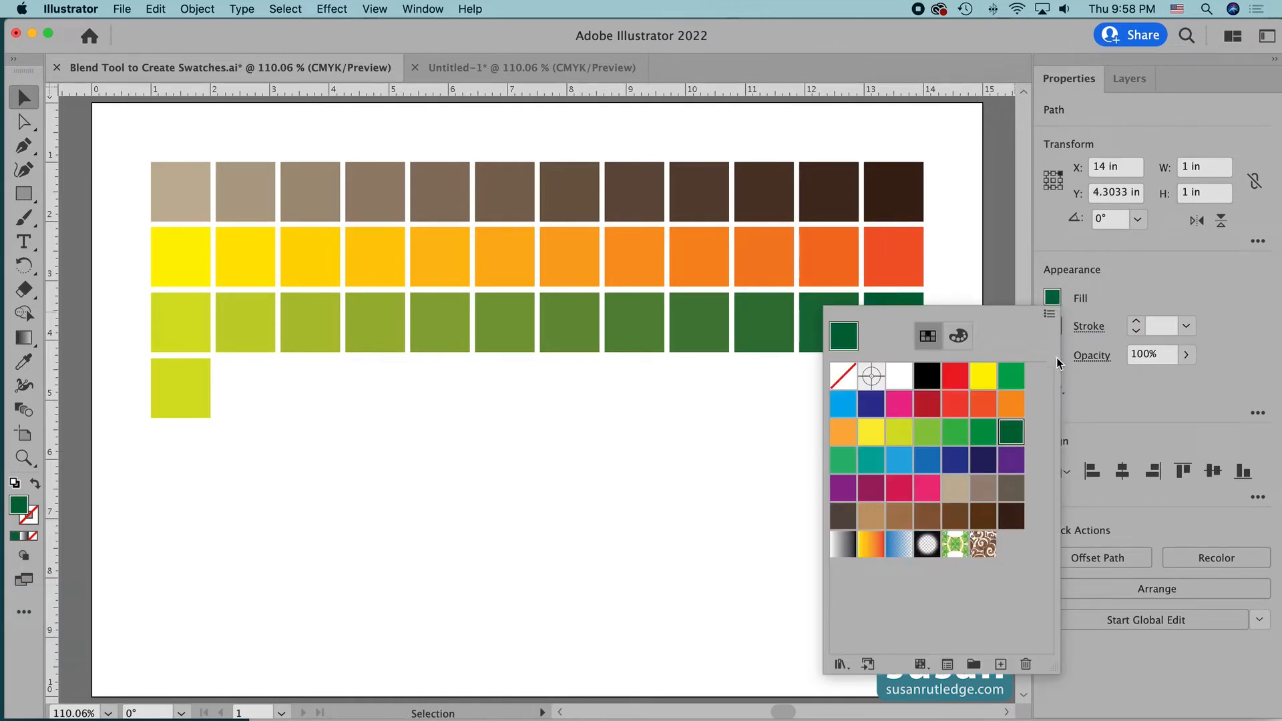
{"action": "left_click", "coordinate": [982, 461]}
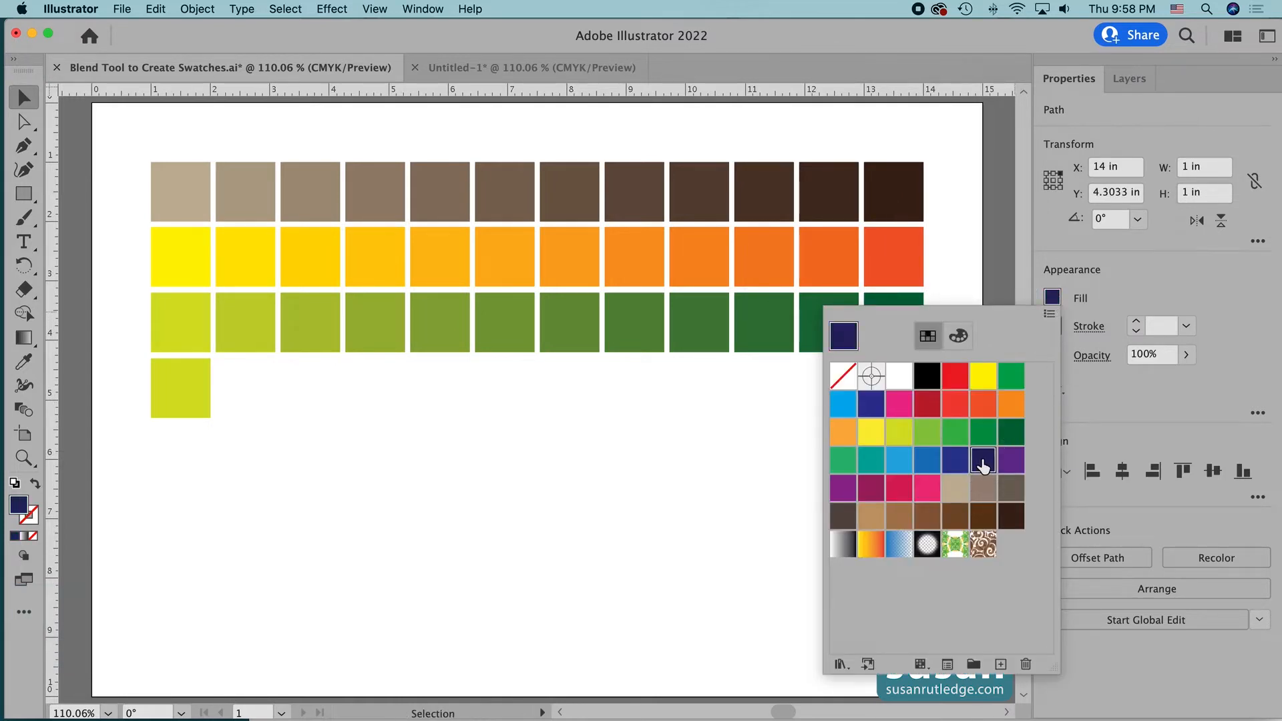
{"action": "left_click", "coordinate": [170, 385]}
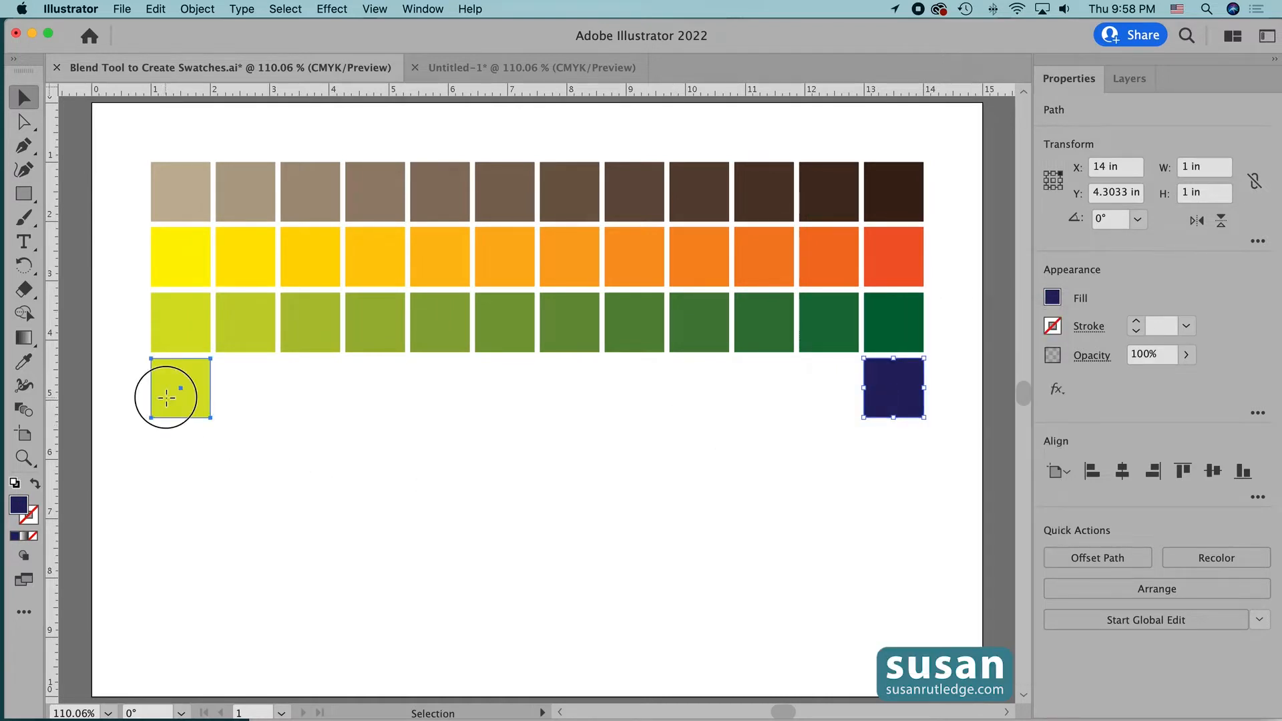
{"action": "left_click", "coordinate": [1053, 298]}
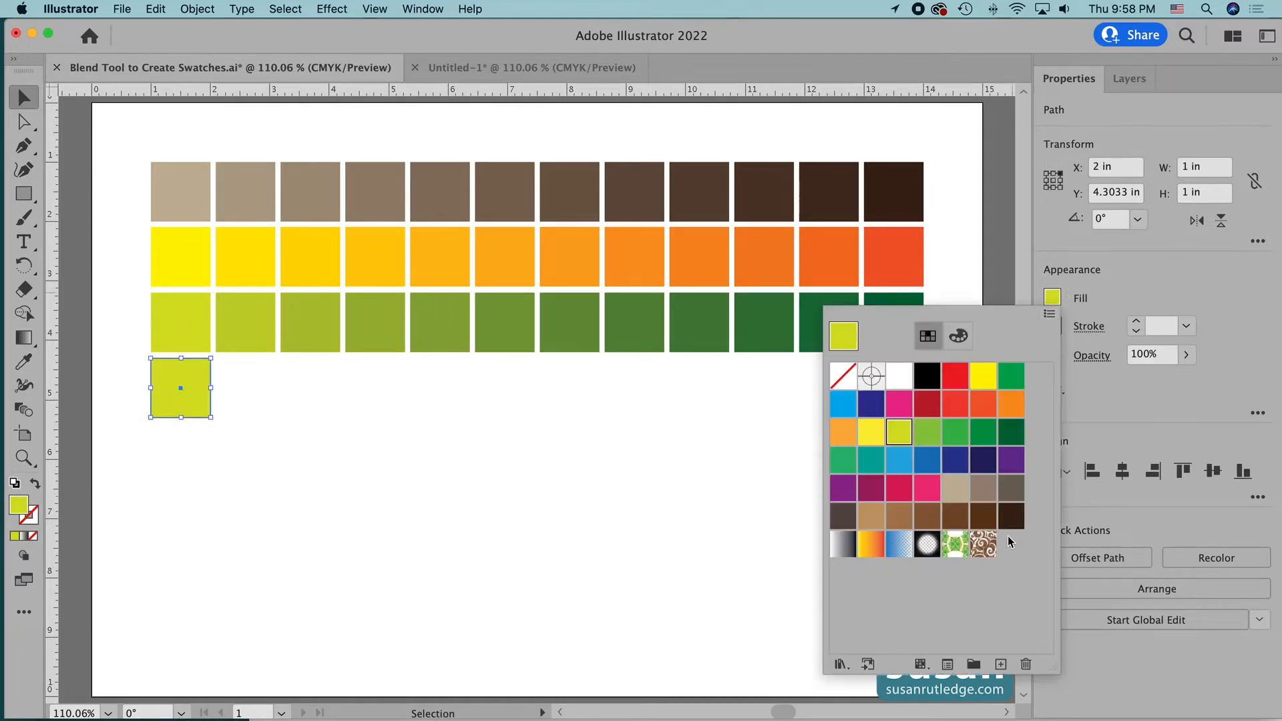
{"action": "left_click", "coordinate": [841, 443]}
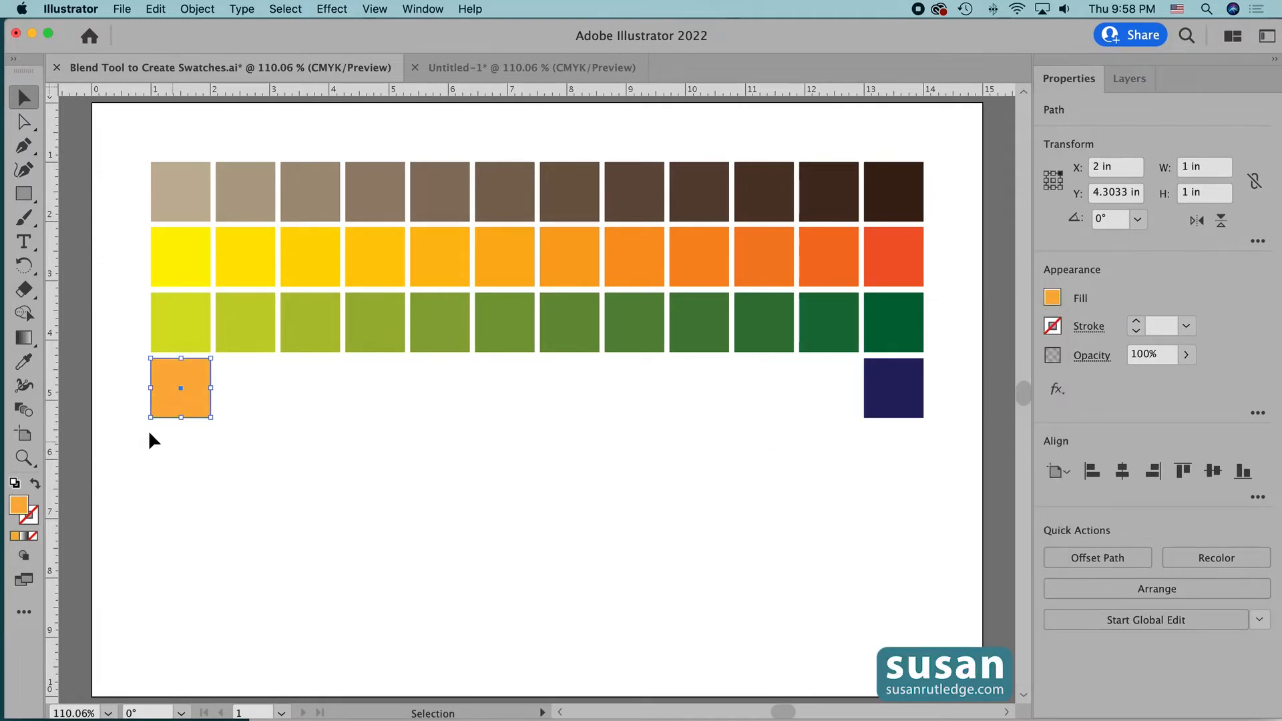
Select the orange and navy end squares and set their blend spacing to Specified Steps with 10 steps.
{"action": "left_click_drag", "start_coordinate": [110, 385], "coordinate": [939, 403]}
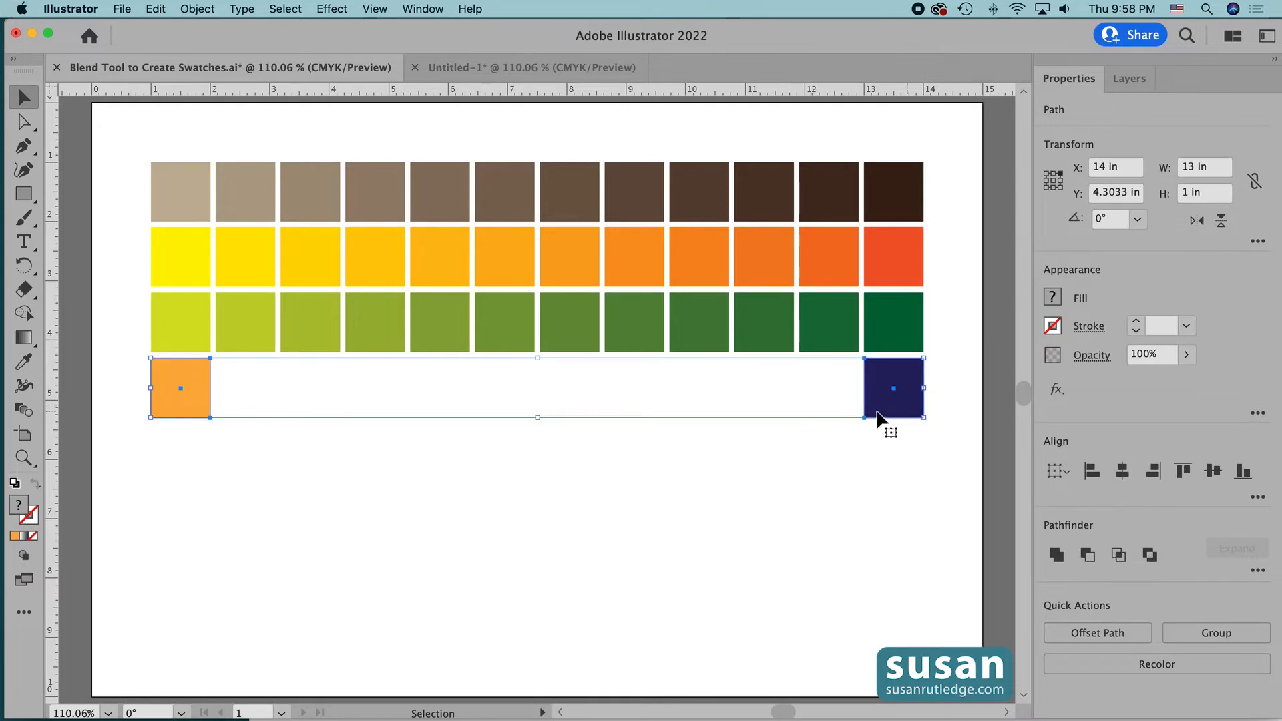
{"action": "left_click", "coordinate": [199, 10]}
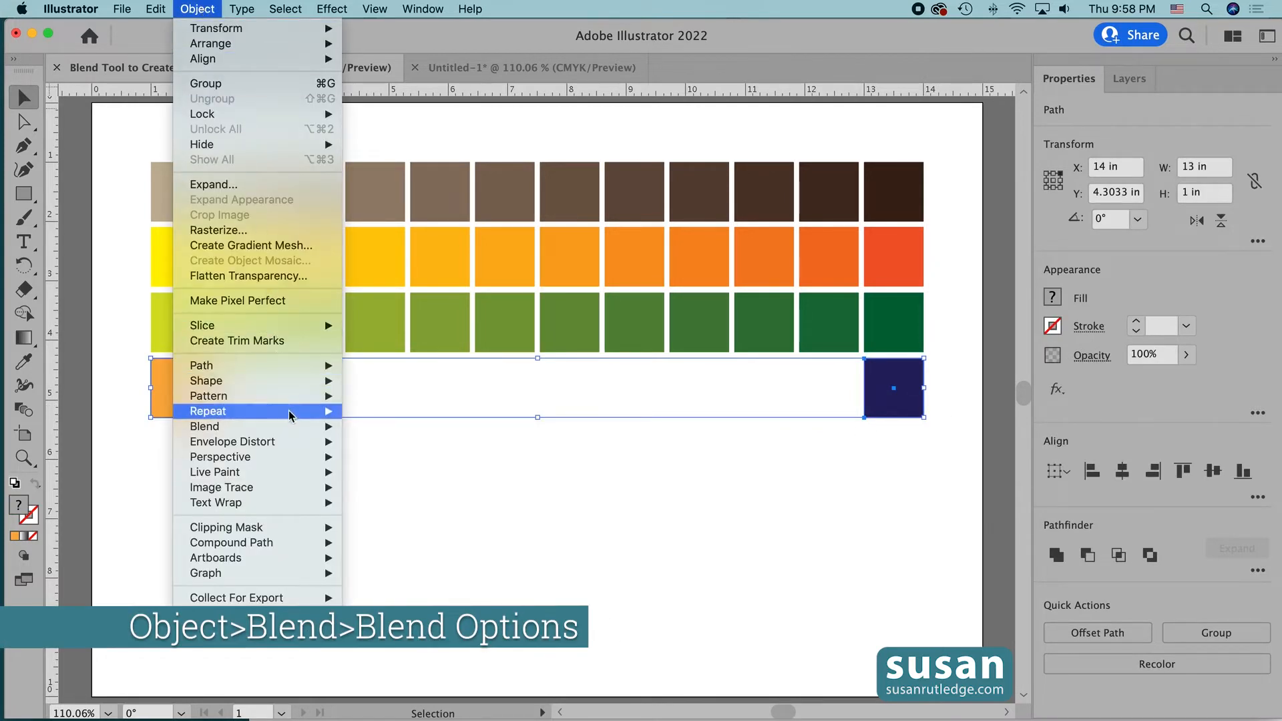
{"action": "mouse_move", "coordinate": [288, 428]}
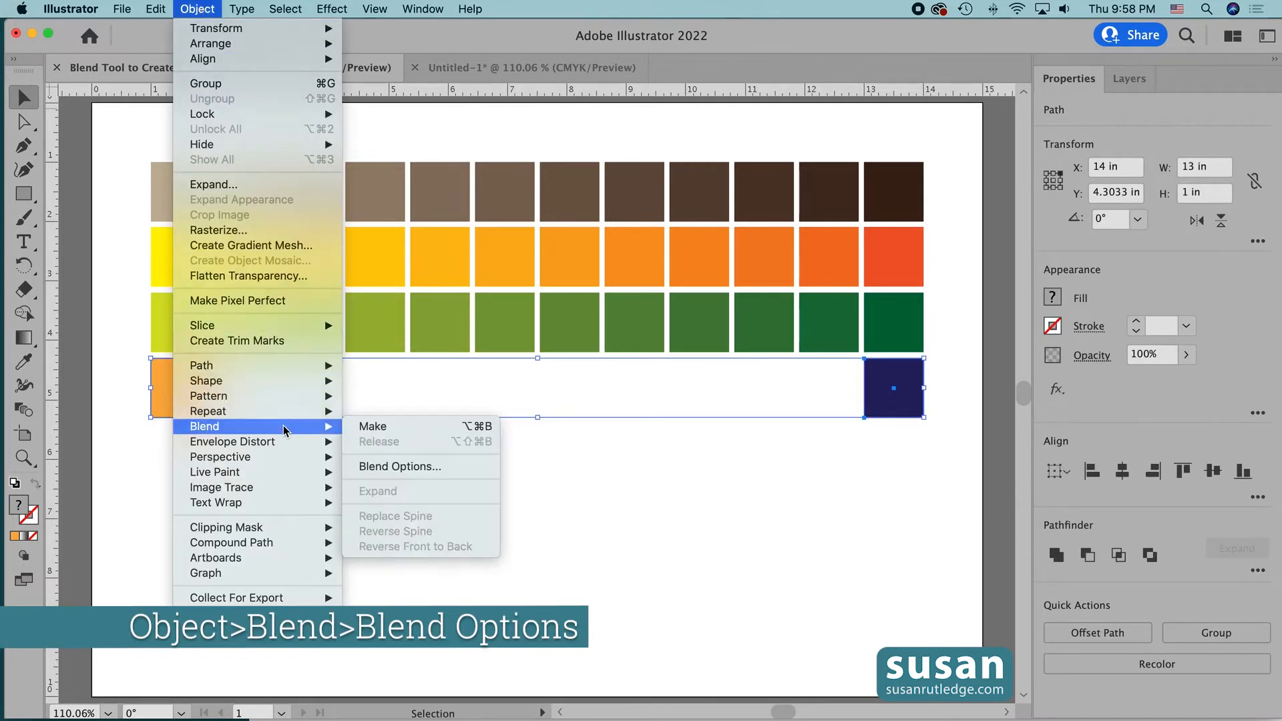
{"action": "left_click", "coordinate": [390, 467]}
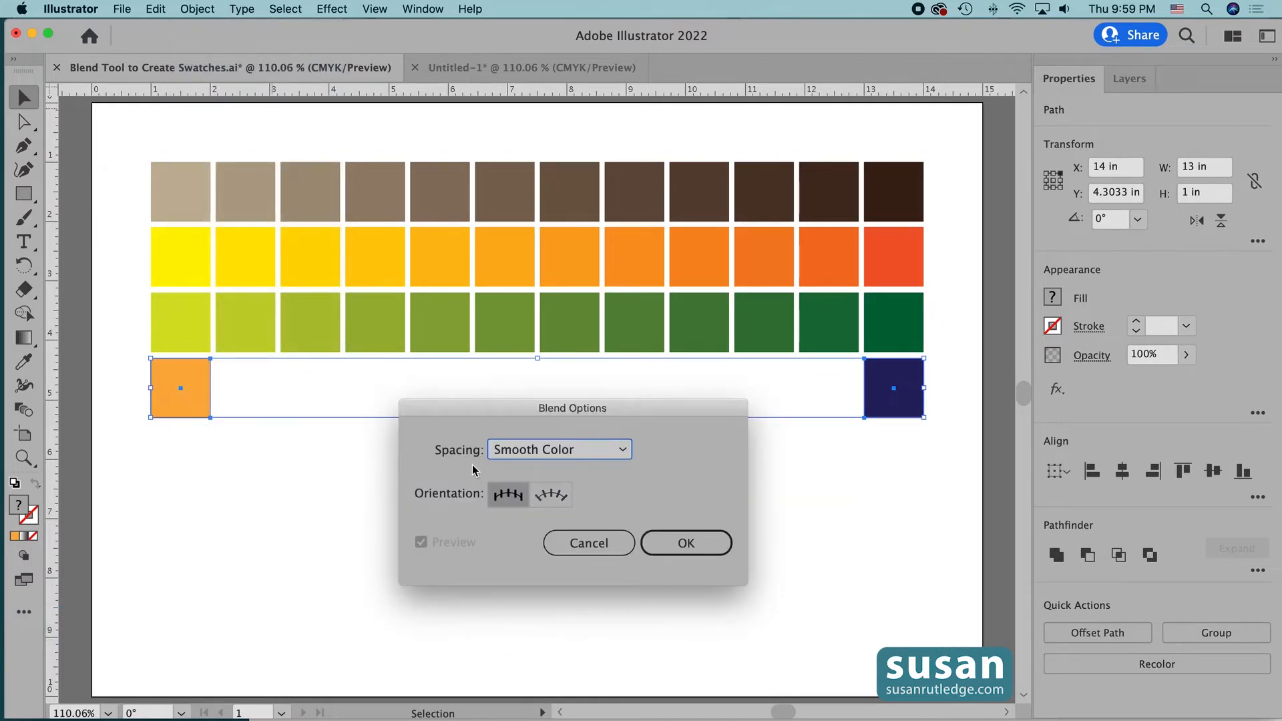
{"action": "left_click", "coordinate": [620, 453]}
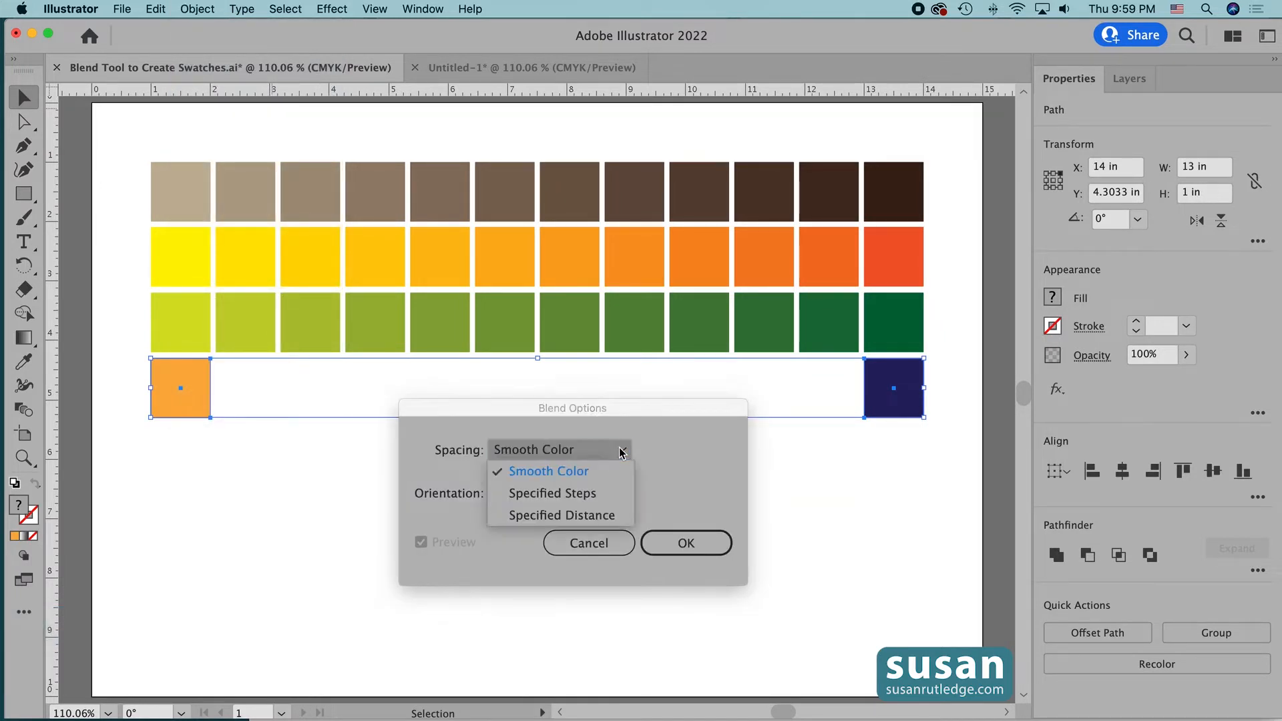
{"action": "left_click", "coordinate": [564, 494]}
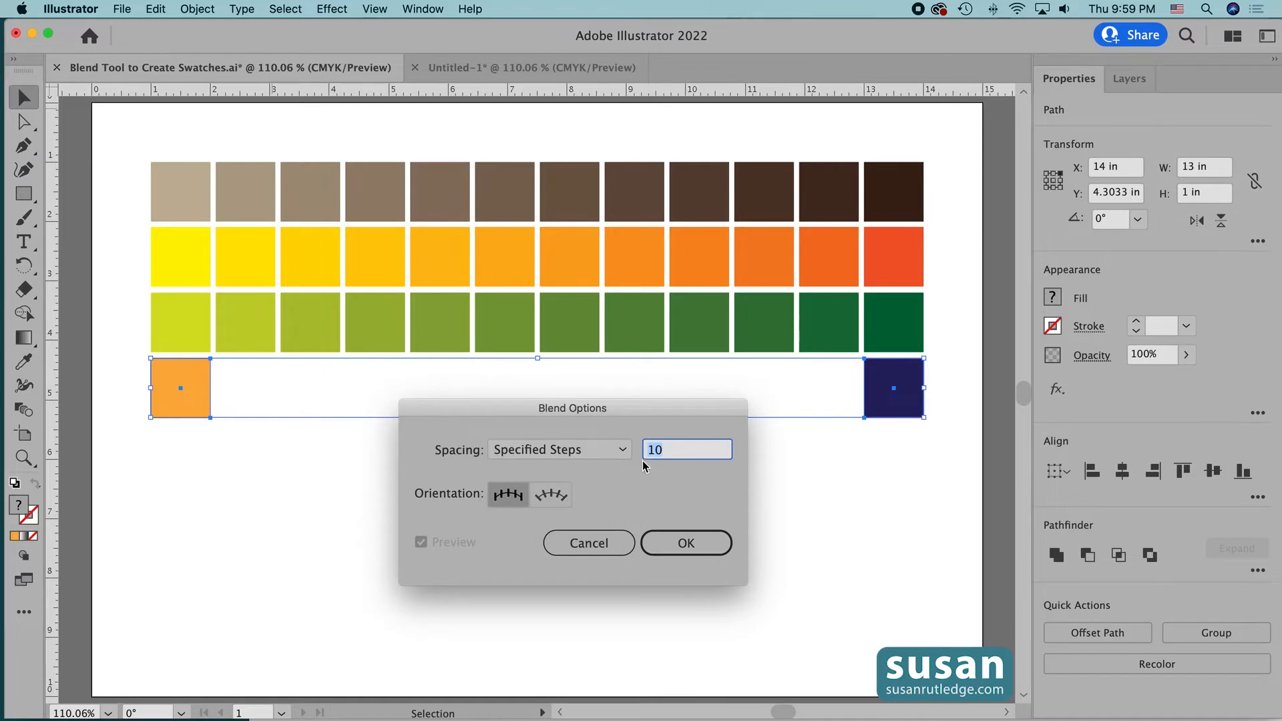
{"action": "left_click", "coordinate": [687, 542]}
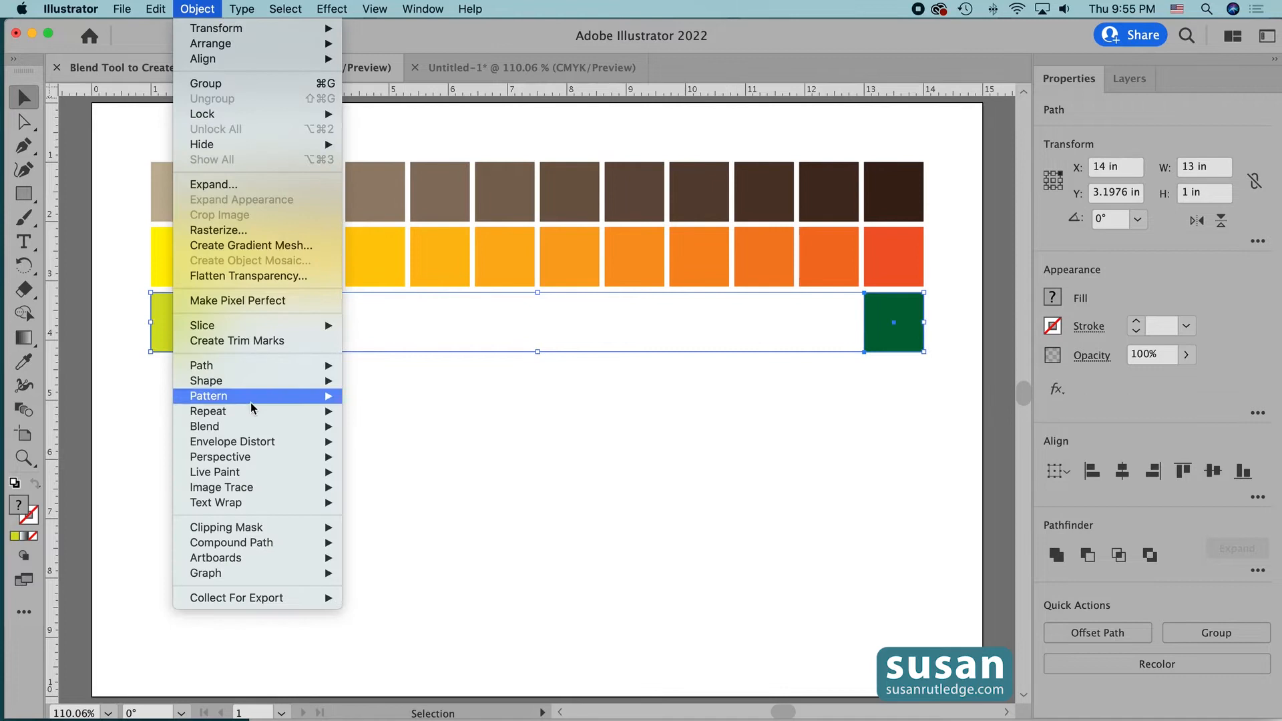
{"action": "mouse_move", "coordinate": [246, 431]}
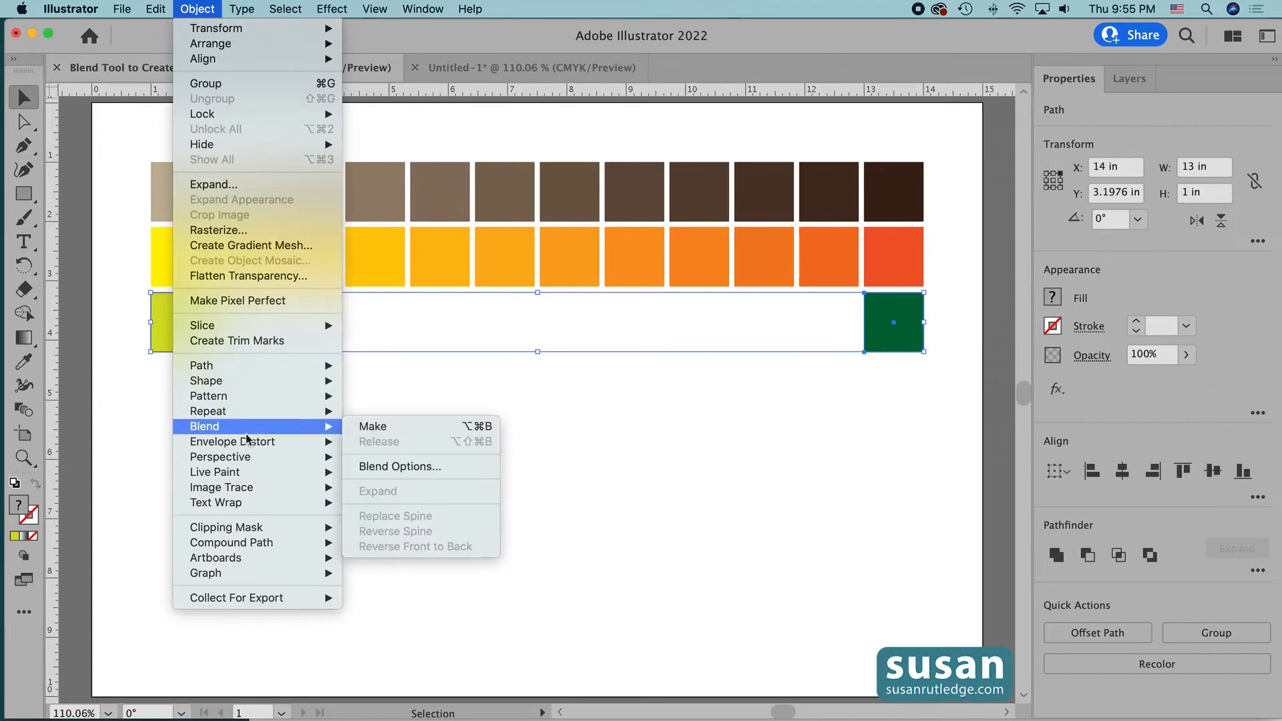
{"action": "left_click", "coordinate": [394, 429]}
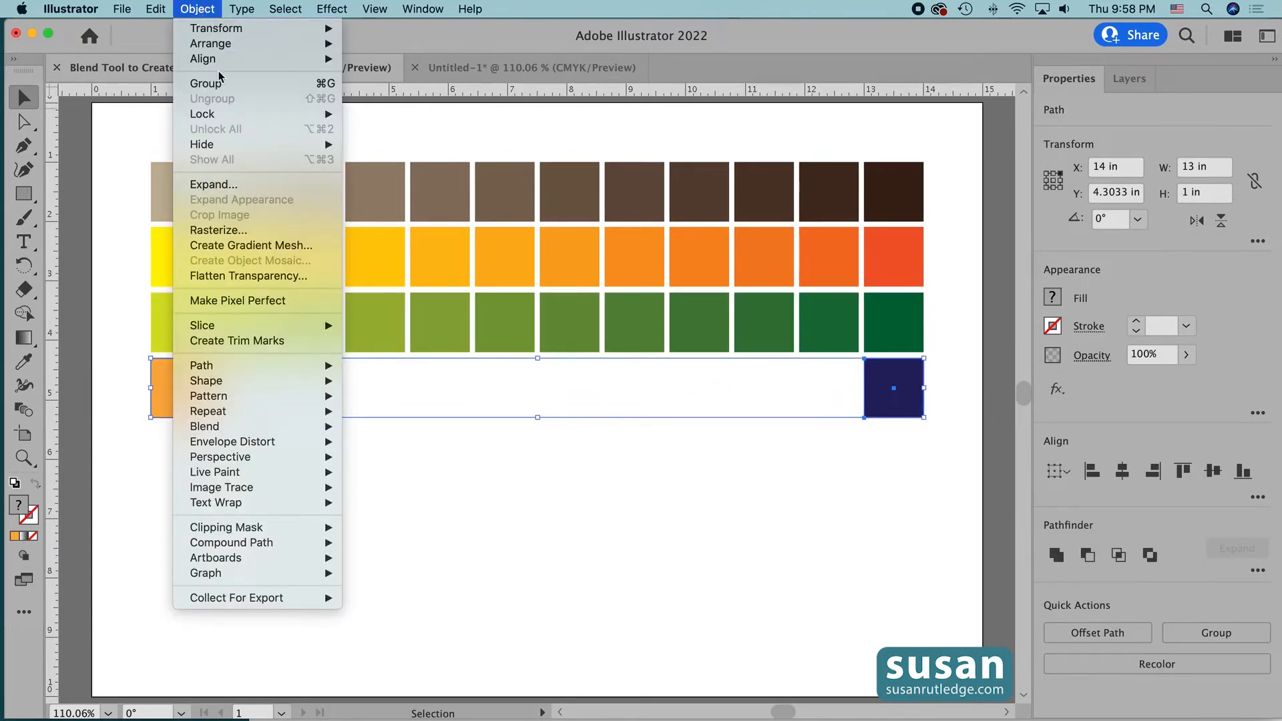
{"action": "mouse_move", "coordinate": [285, 430]}
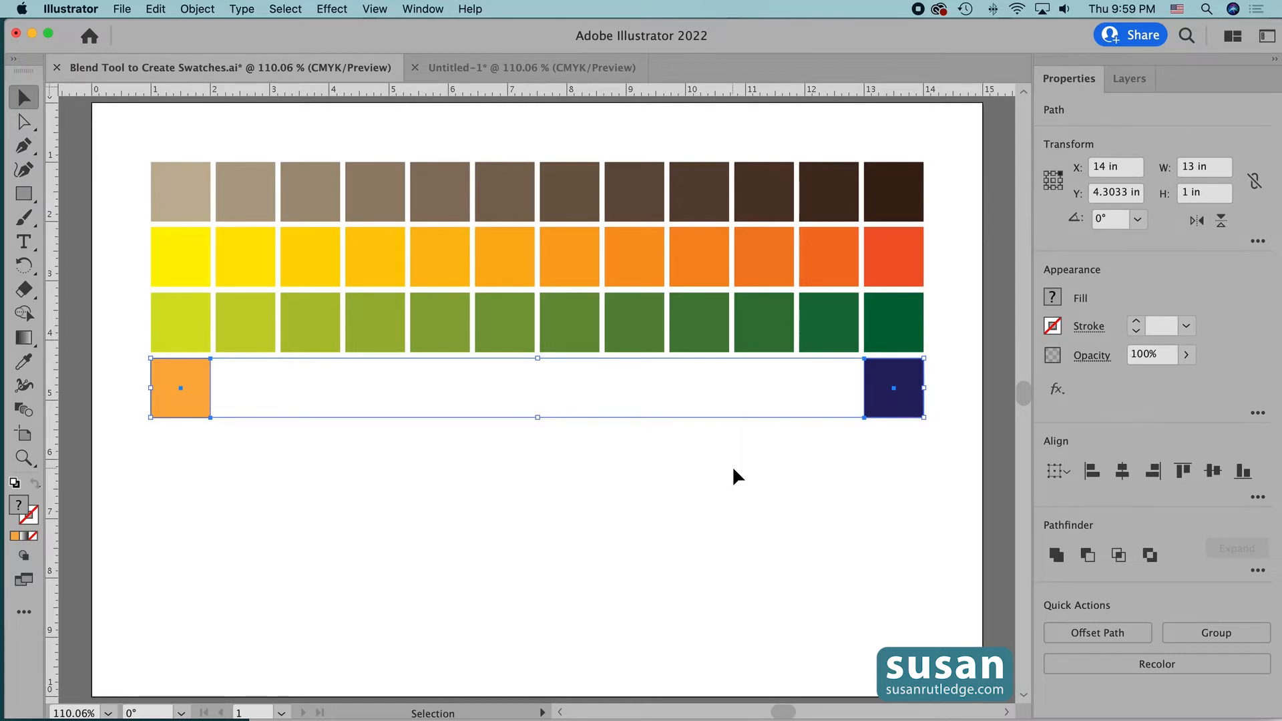
Make the blend between the orange and navy squares of the fourth row and deselect it.
{"action": "left_click", "coordinate": [204, 10]}
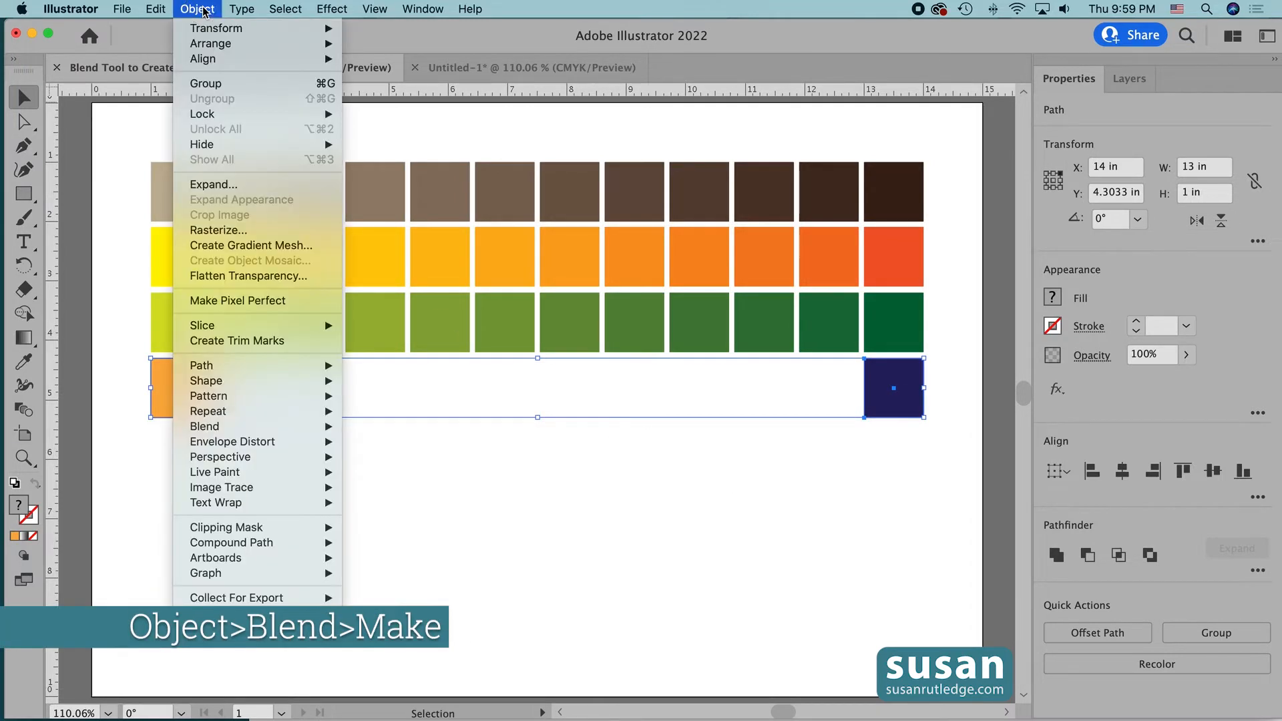
{"action": "mouse_move", "coordinate": [297, 429]}
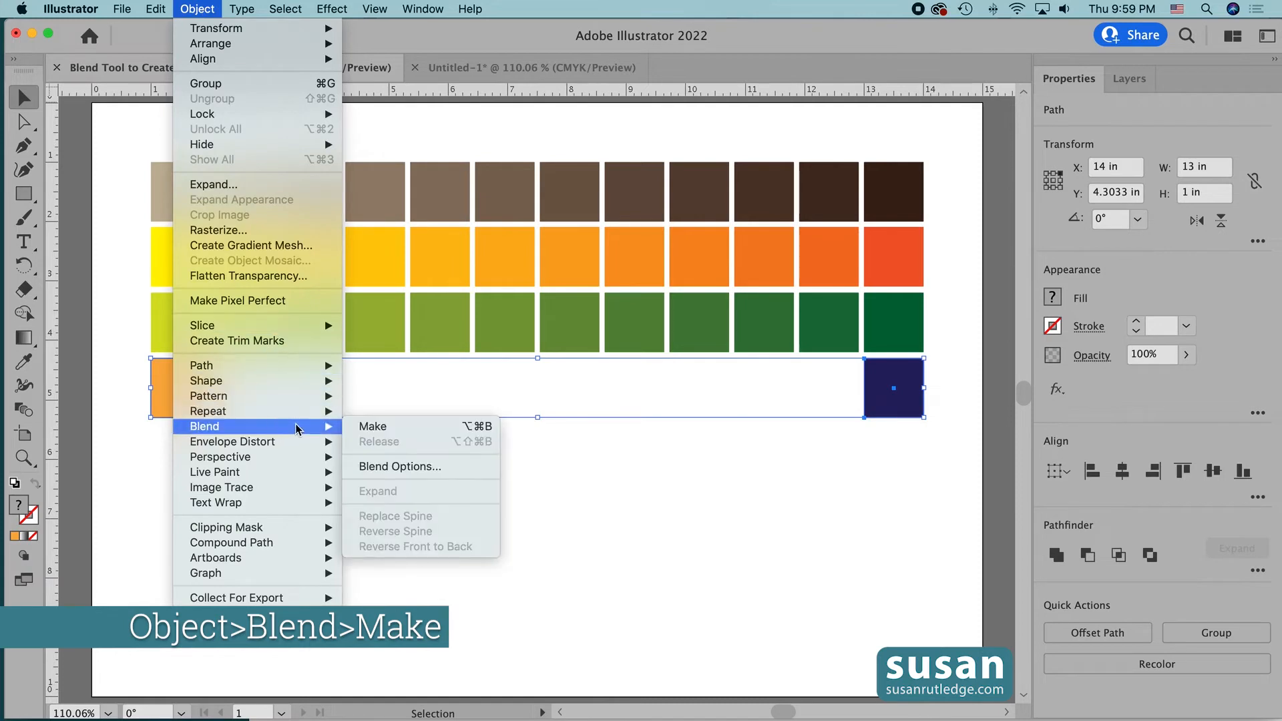
{"action": "left_click", "coordinate": [417, 433]}
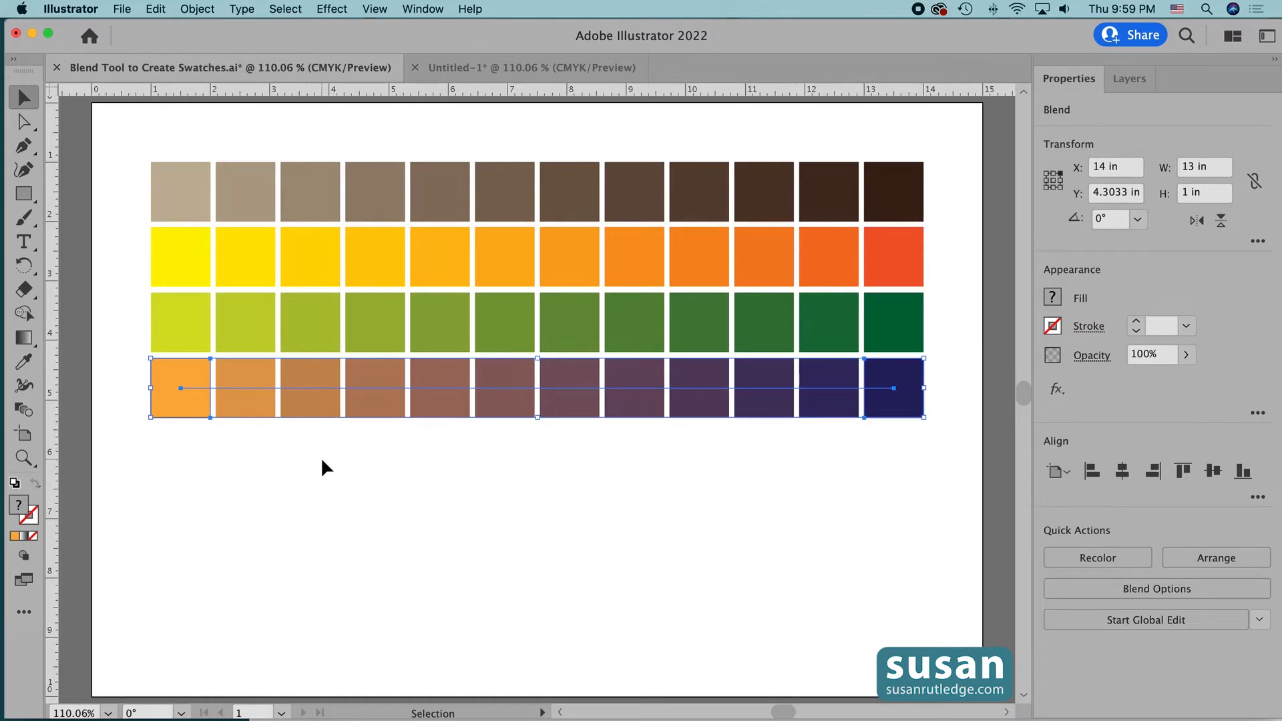
{"action": "left_click", "coordinate": [680, 491]}
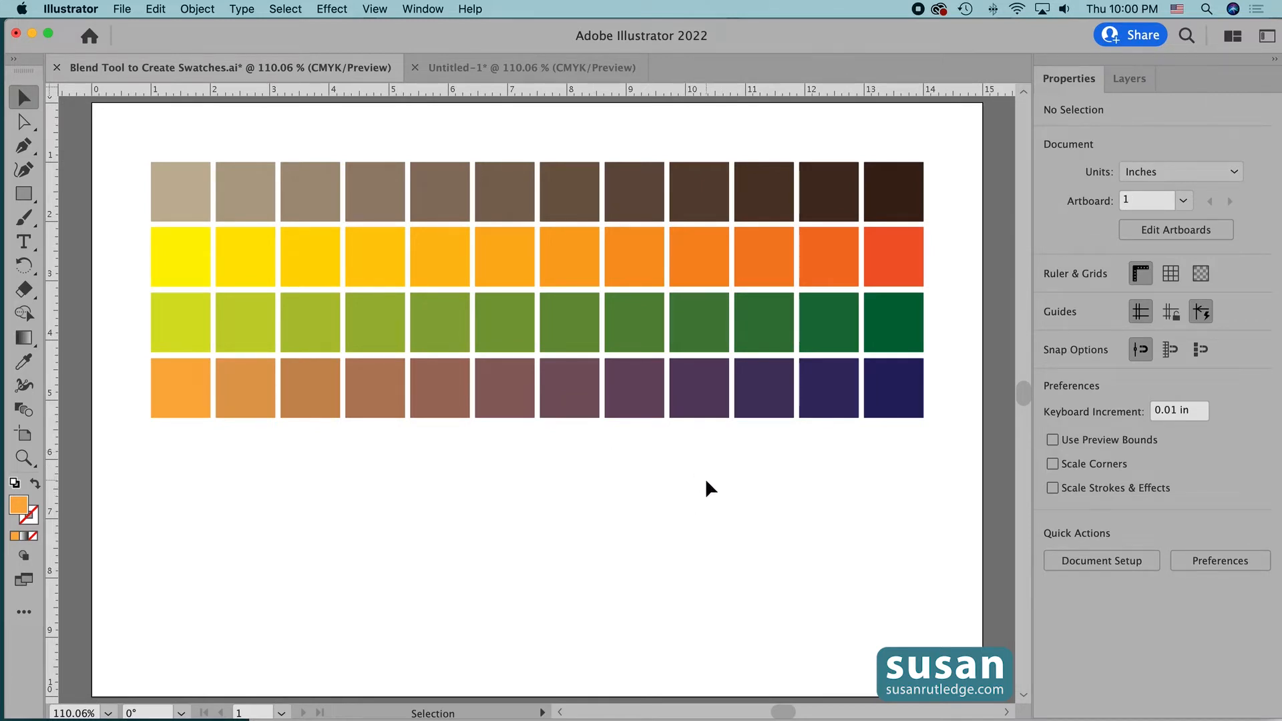
Create a colour group named Greens from the selected artwork of the whole green row, including swatches for tints.
{"action": "left_click_drag", "start_coordinate": [112, 314], "coordinate": [976, 323]}
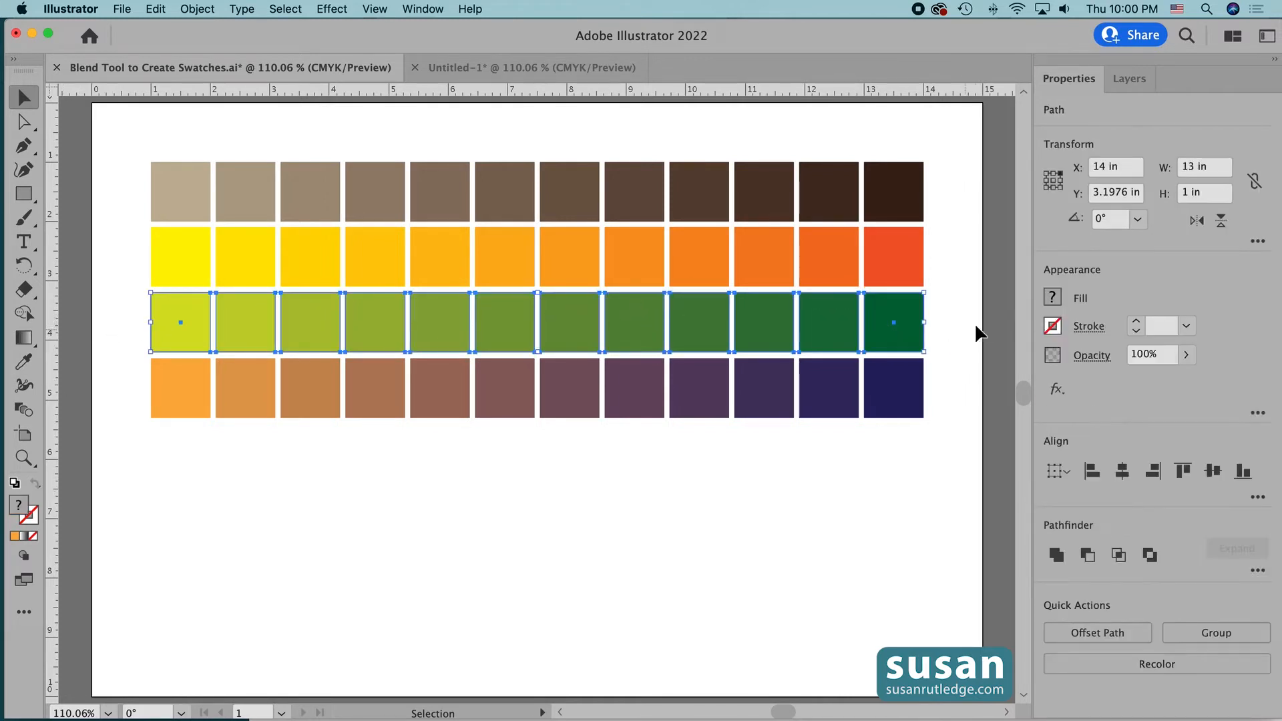
{"action": "left_click", "coordinate": [1052, 300]}
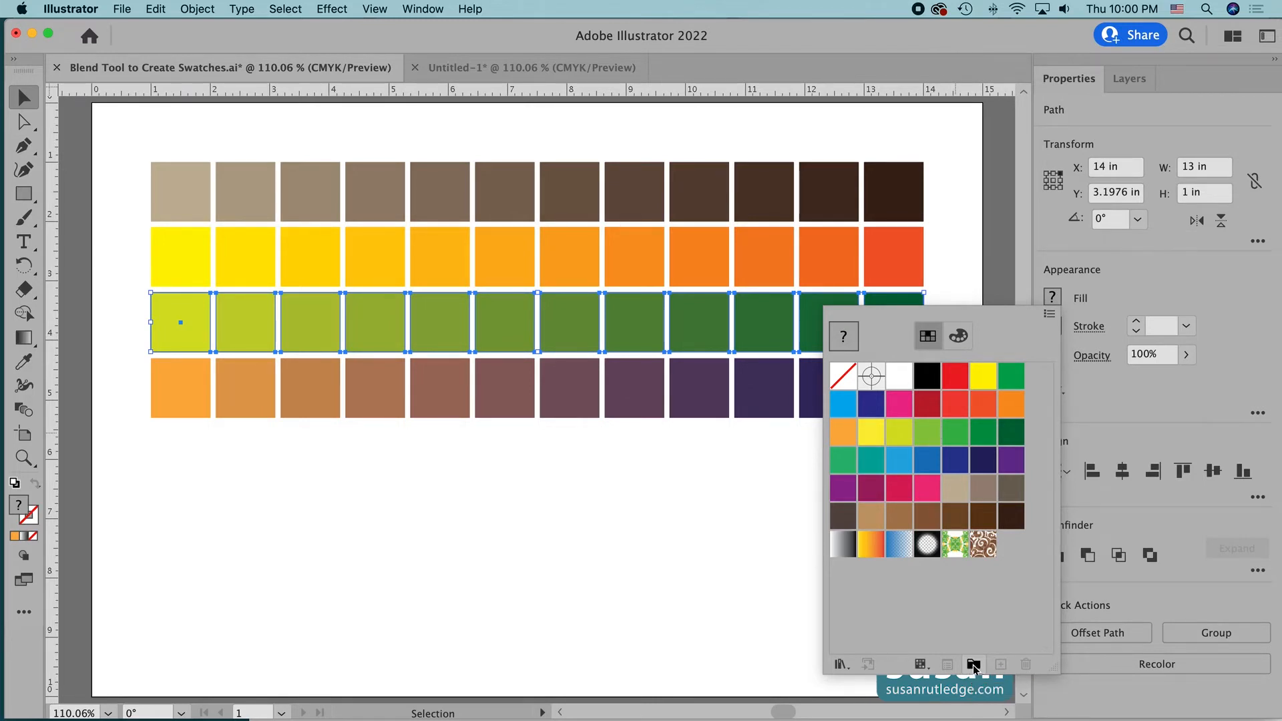
{"action": "left_click", "coordinate": [972, 664]}
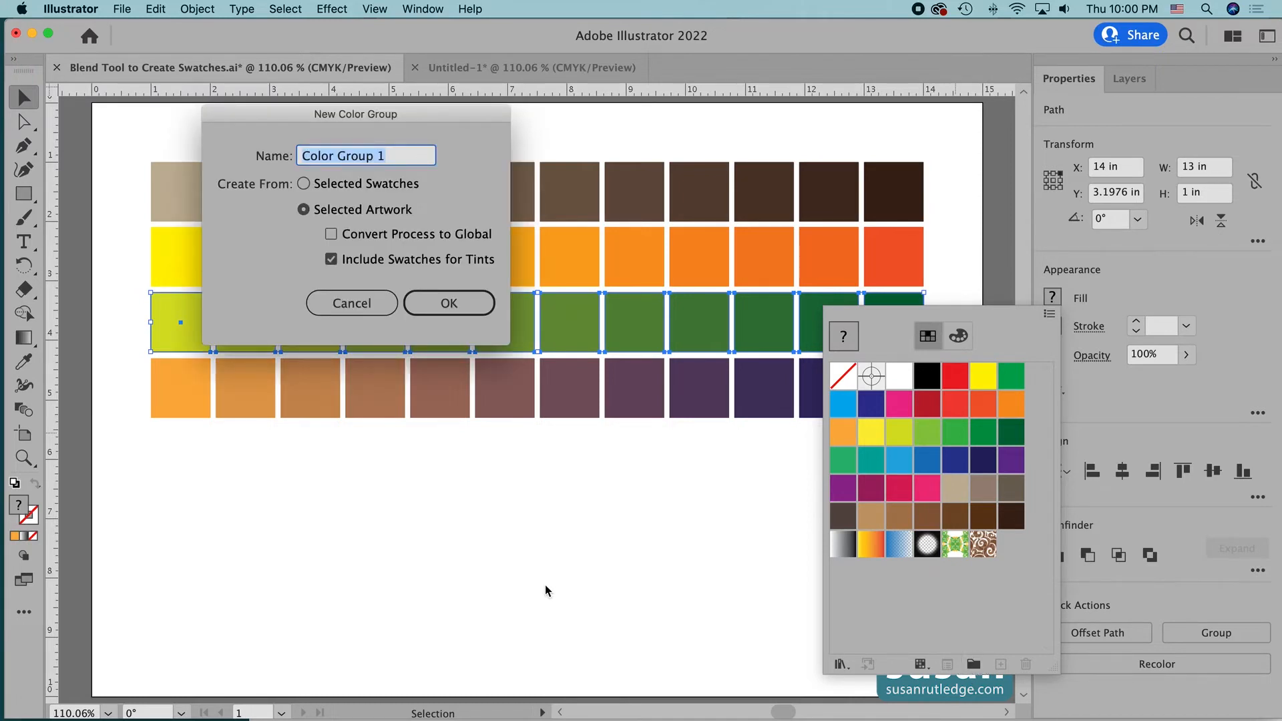
{"action": "type", "text": "Greens"}
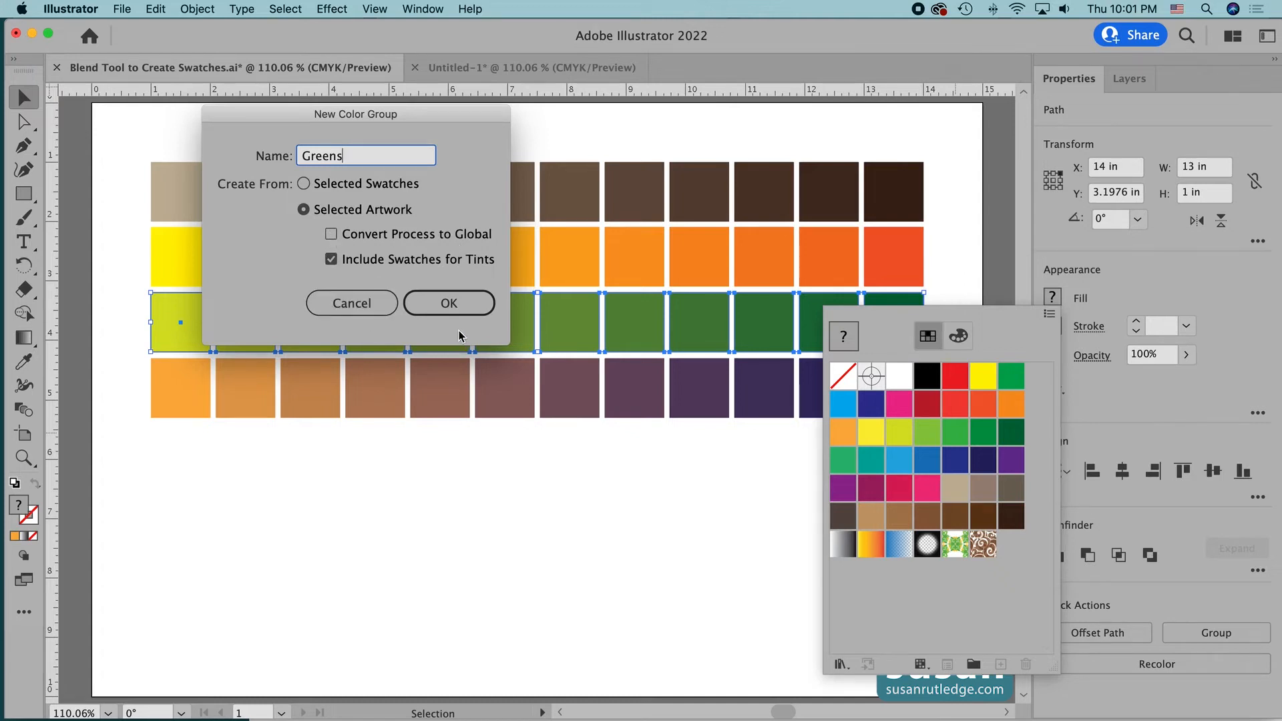
{"action": "left_click", "coordinate": [455, 305]}
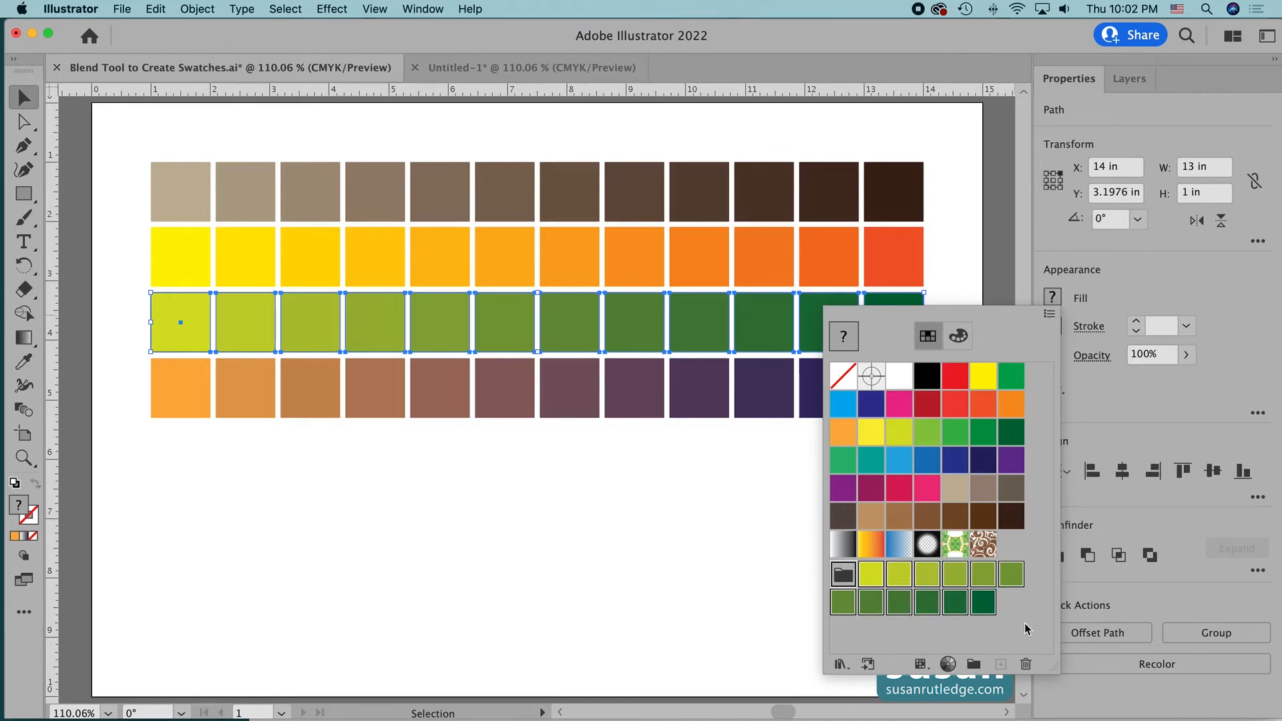
{"action": "left_click", "coordinate": [691, 468]}
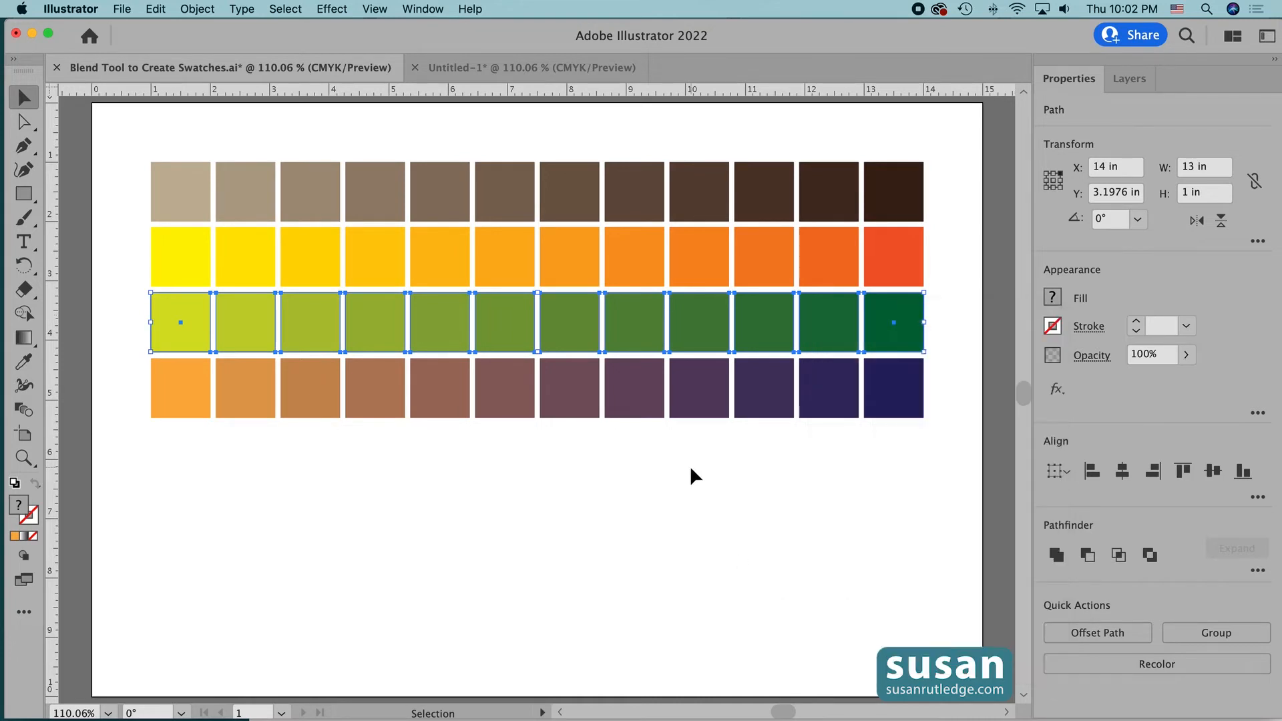
{"action": "left_click", "coordinate": [622, 457]}
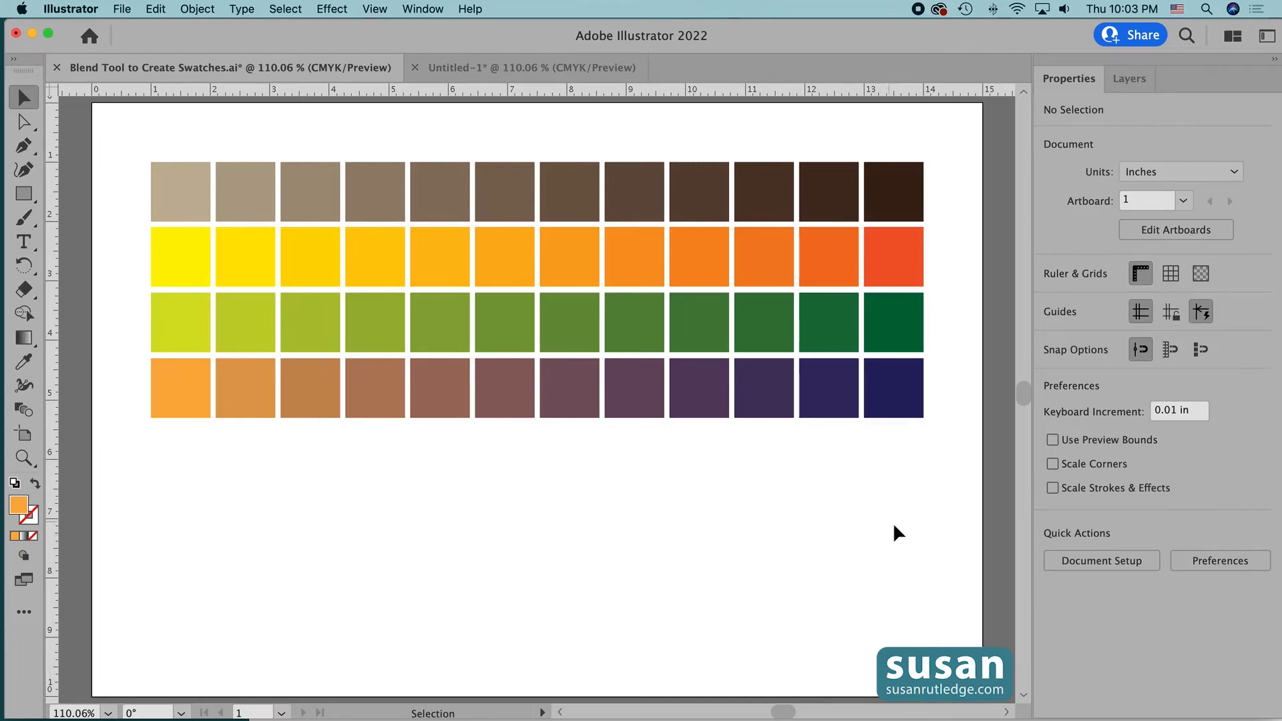
Delete all swatches from white through the last pattern swatch, keeping only the green colour group.
{"action": "key", "text": "m"}
{"action": "left_click", "coordinate": [1053, 298]}
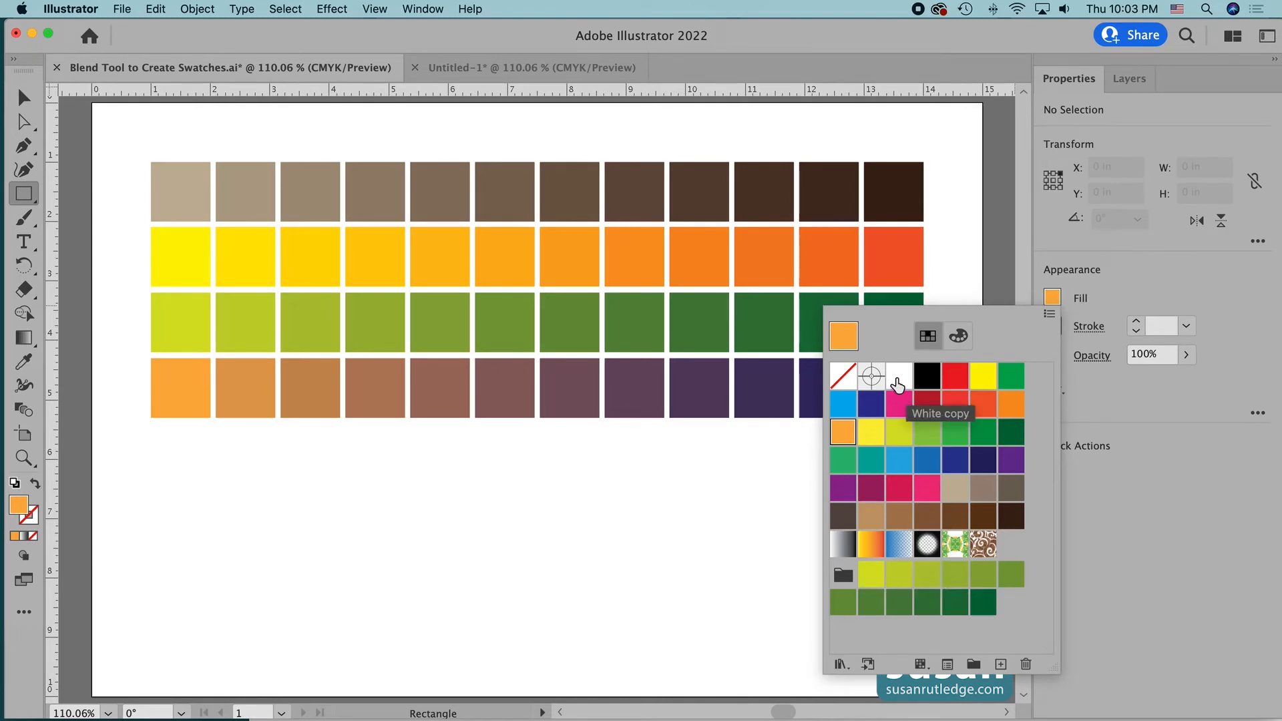
{"action": "left_click", "coordinate": [902, 382]}
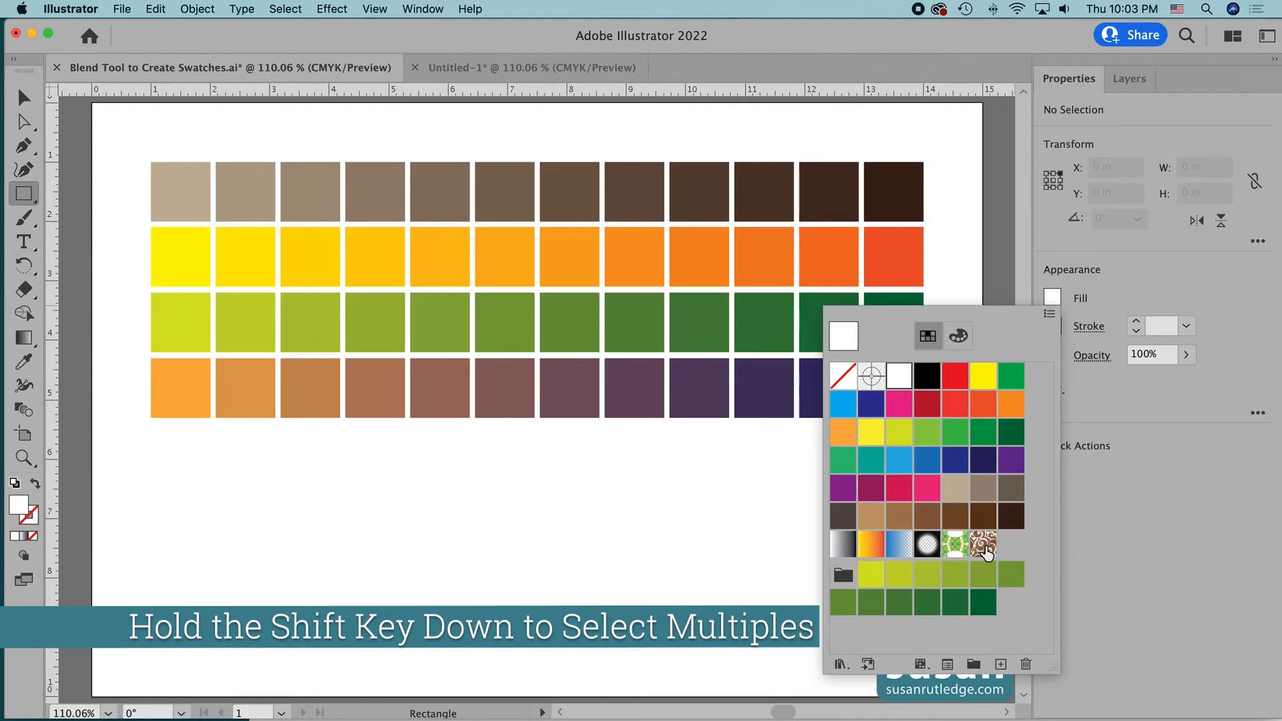
{"action": "left_click", "coordinate": [984, 549], "text": "shift"}
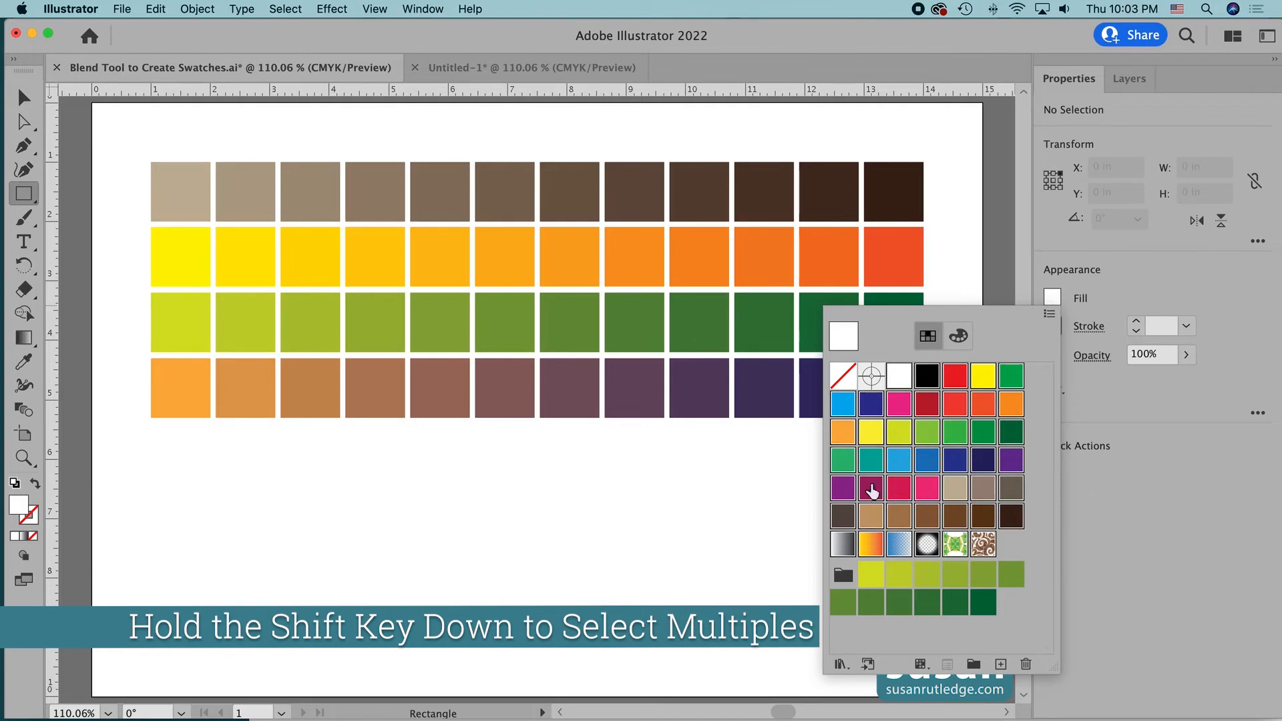
{"action": "left_click", "coordinate": [1026, 666]}
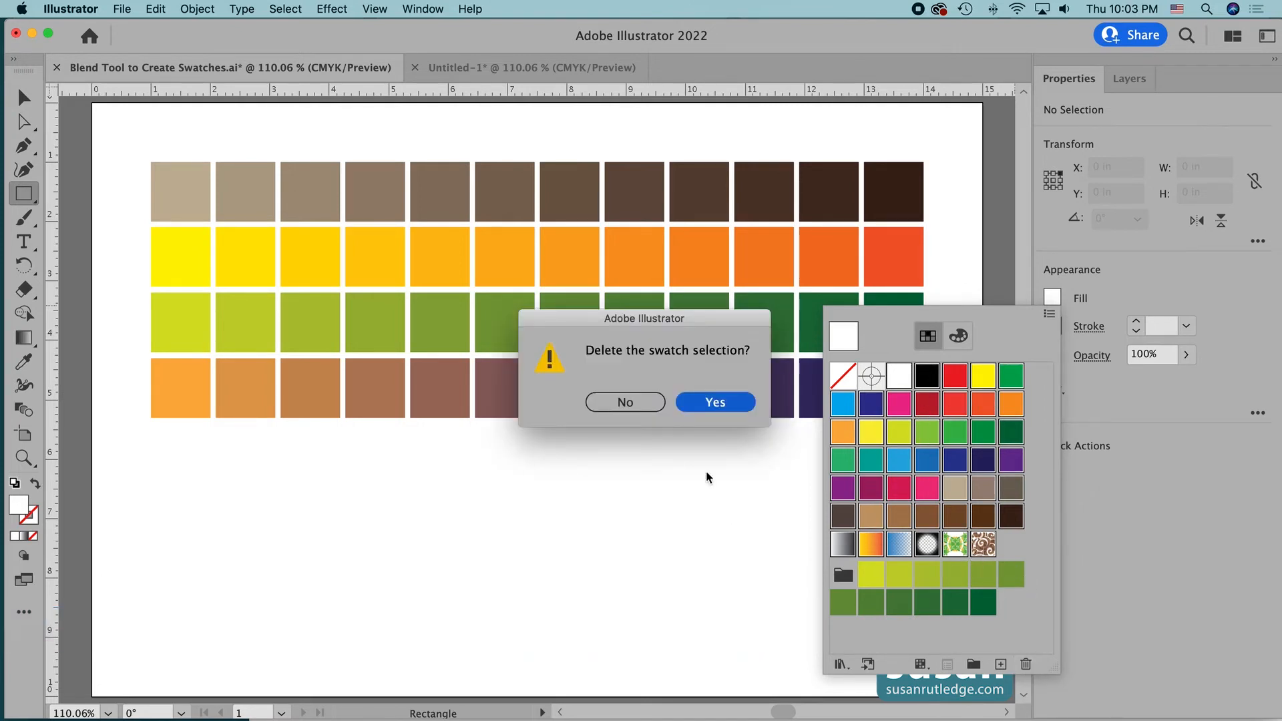
{"action": "left_click", "coordinate": [718, 401]}
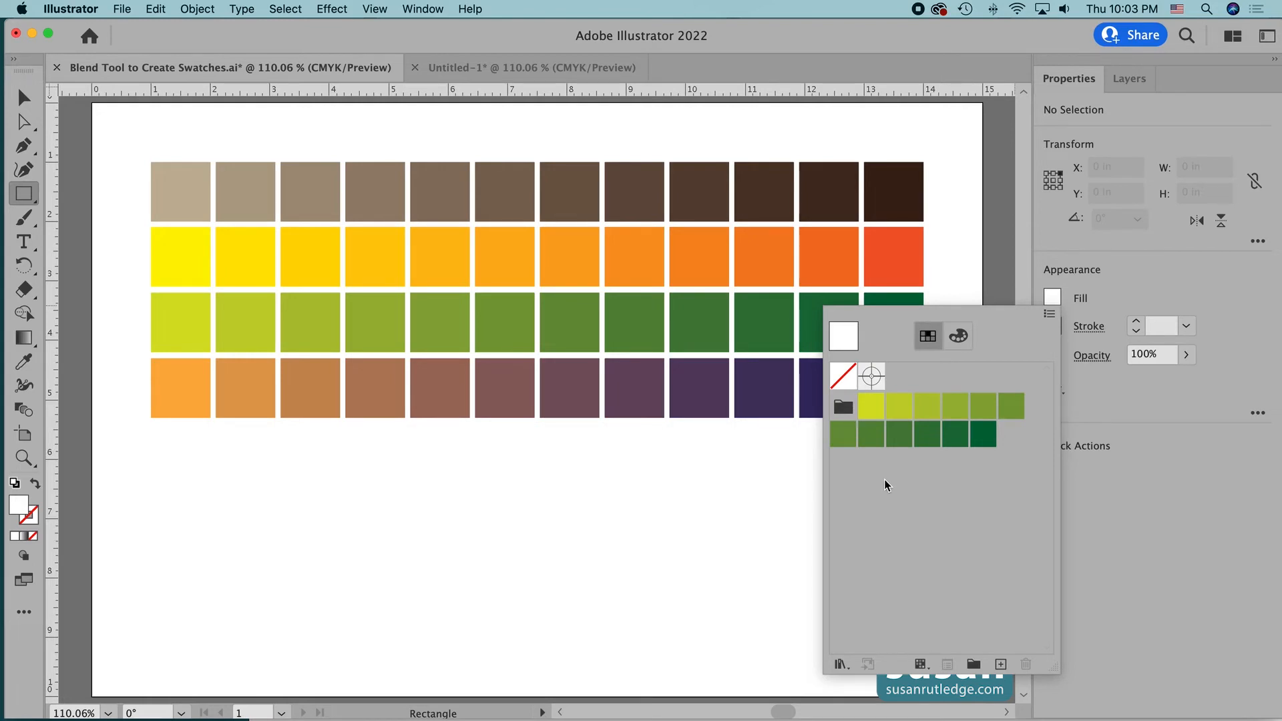
Save the remaining swatches as a library named Greens.ai in the Swatches folder.
{"action": "left_click", "coordinate": [840, 664]}
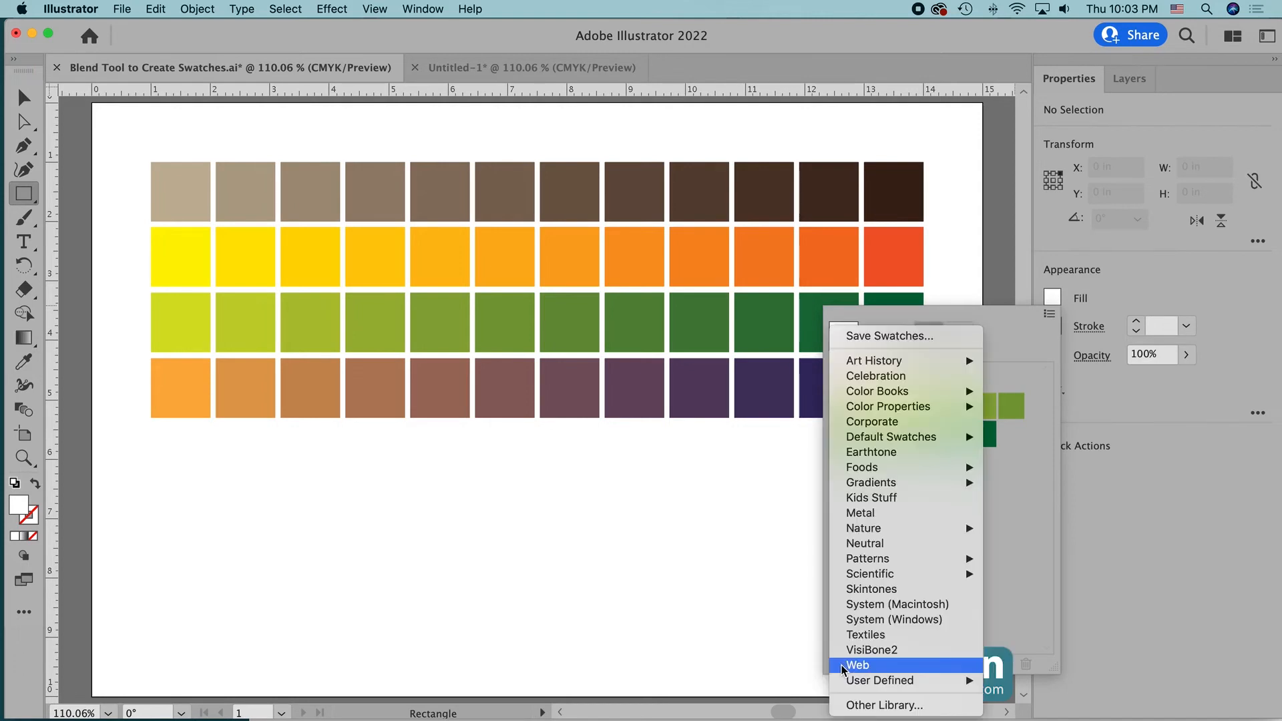
{"action": "left_click", "coordinate": [867, 336]}
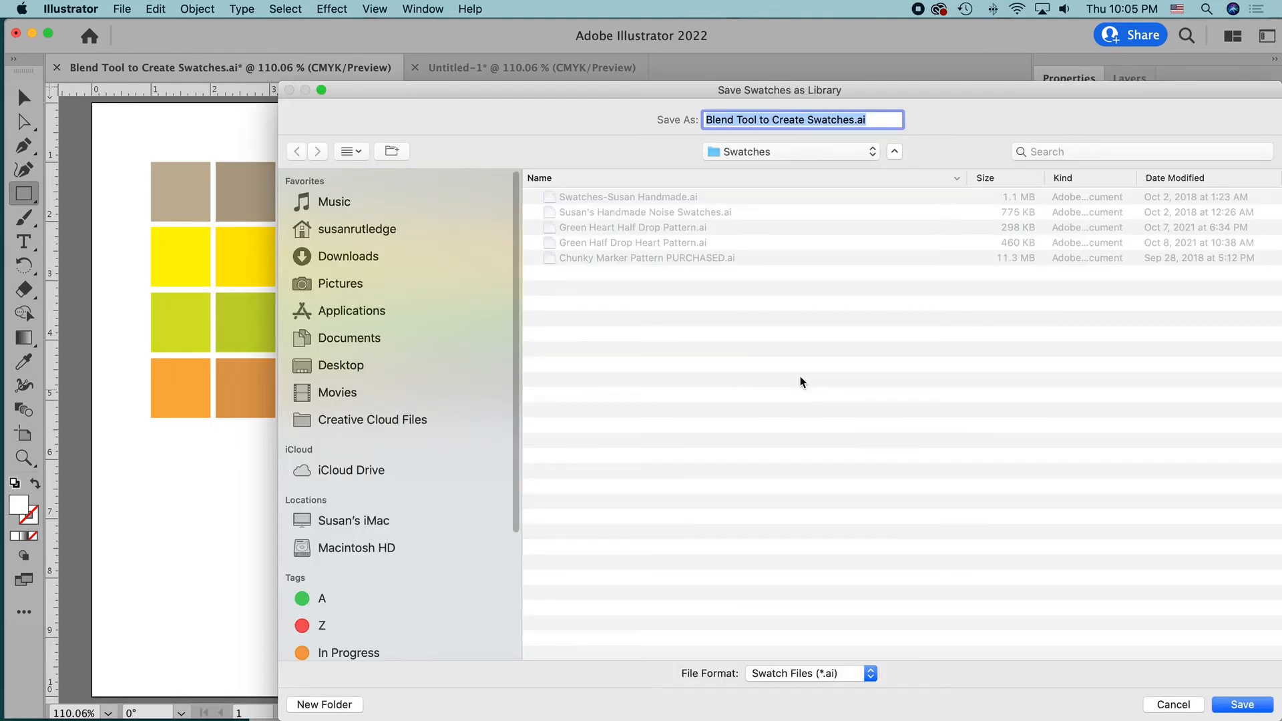
{"action": "left_click_drag", "start_coordinate": [856, 120], "coordinate": [703, 121]}
{"action": "type", "text": "Greens"}
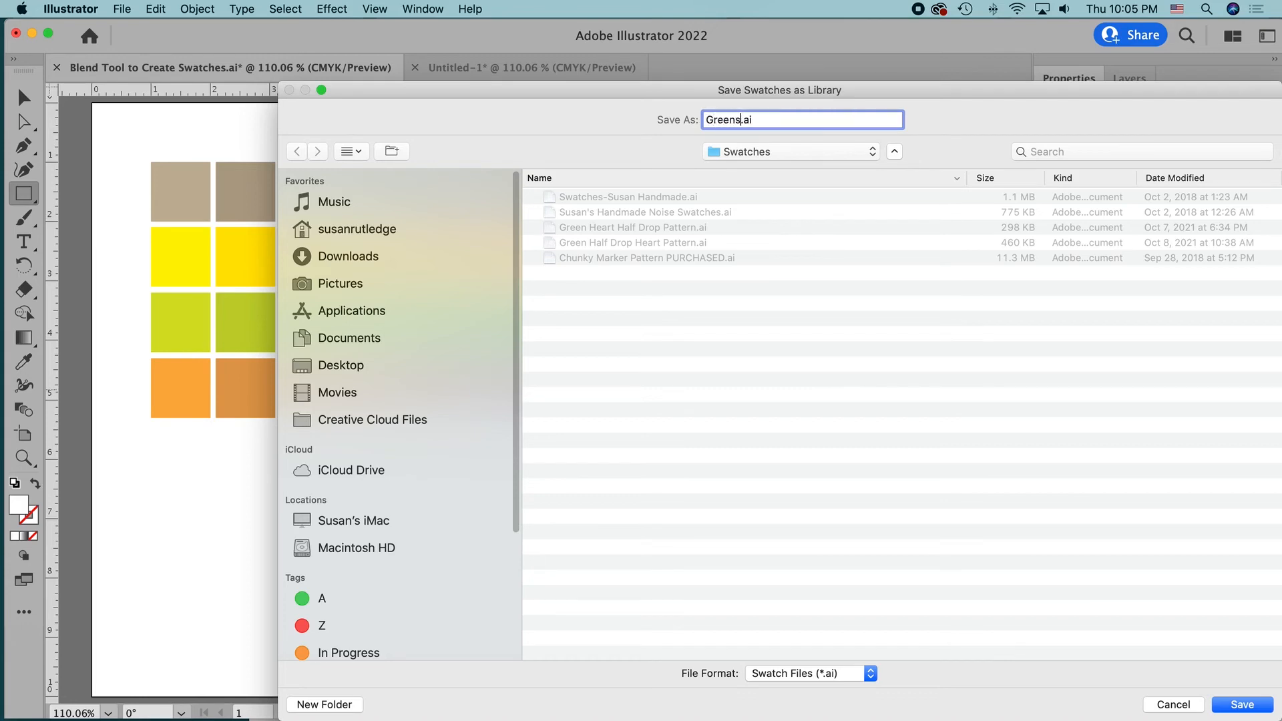
{"action": "left_click", "coordinate": [1239, 704]}
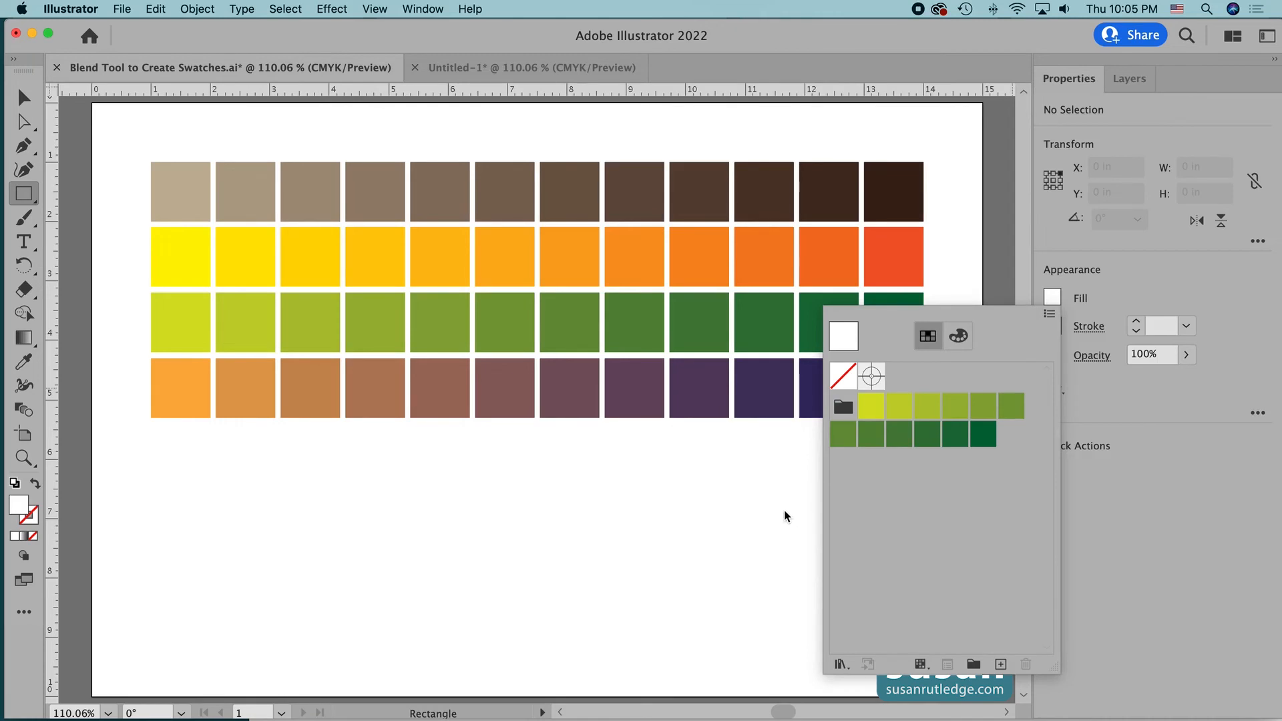
Switch to the Untitled-1 document and, with the Rectangle tool active, open the user-defined Greens swatch library from the fill swatches.
{"action": "left_click", "coordinate": [786, 512]}
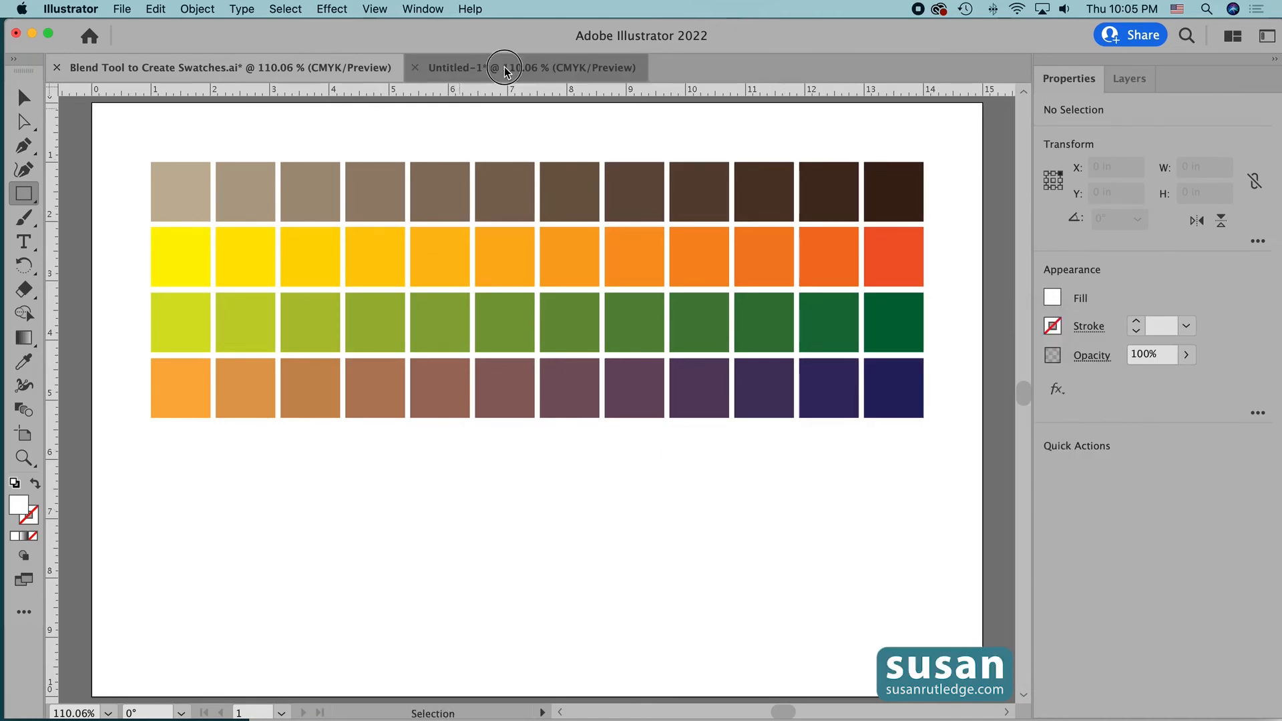
{"action": "left_click", "coordinate": [544, 69]}
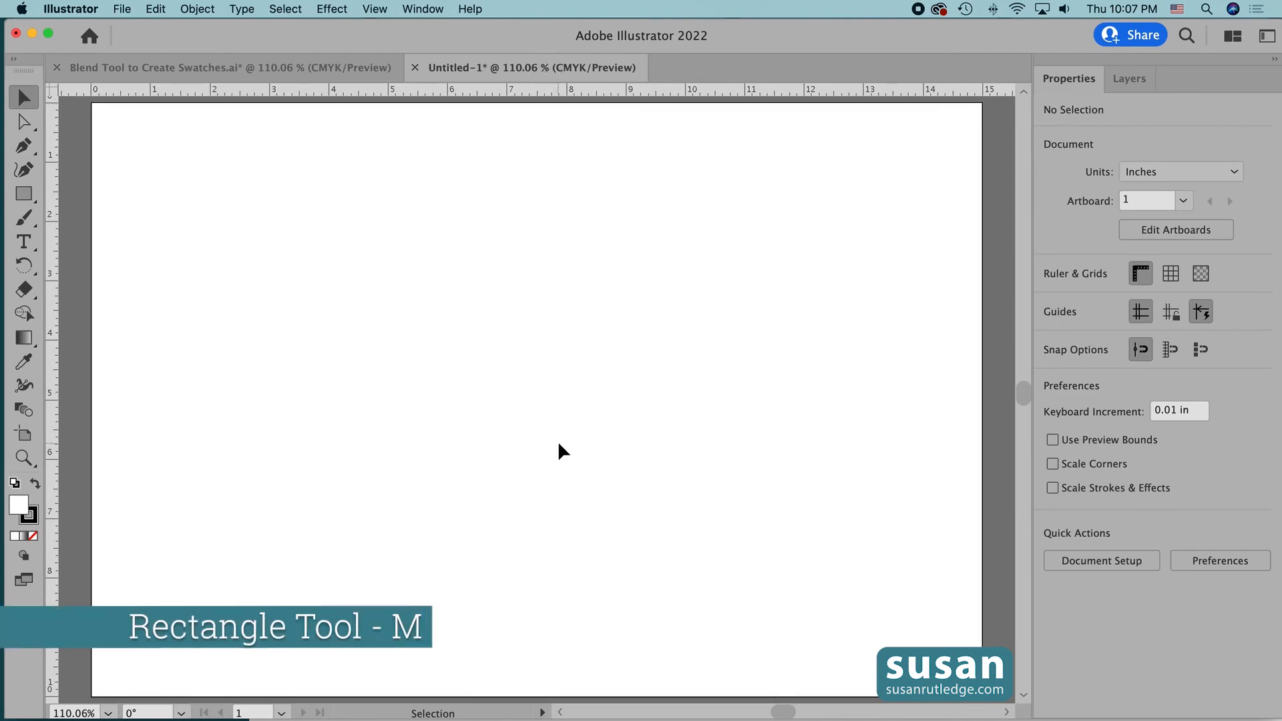
{"action": "key", "text": "m"}
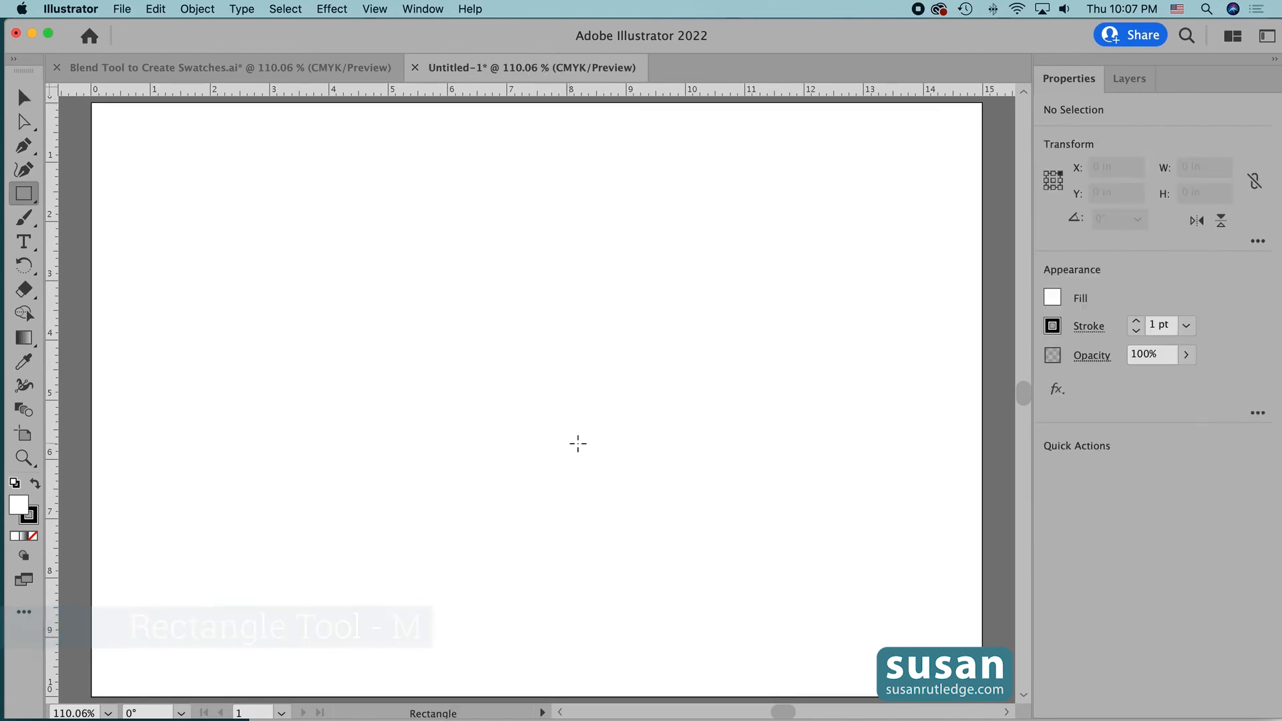
{"action": "left_click", "coordinate": [1052, 302]}
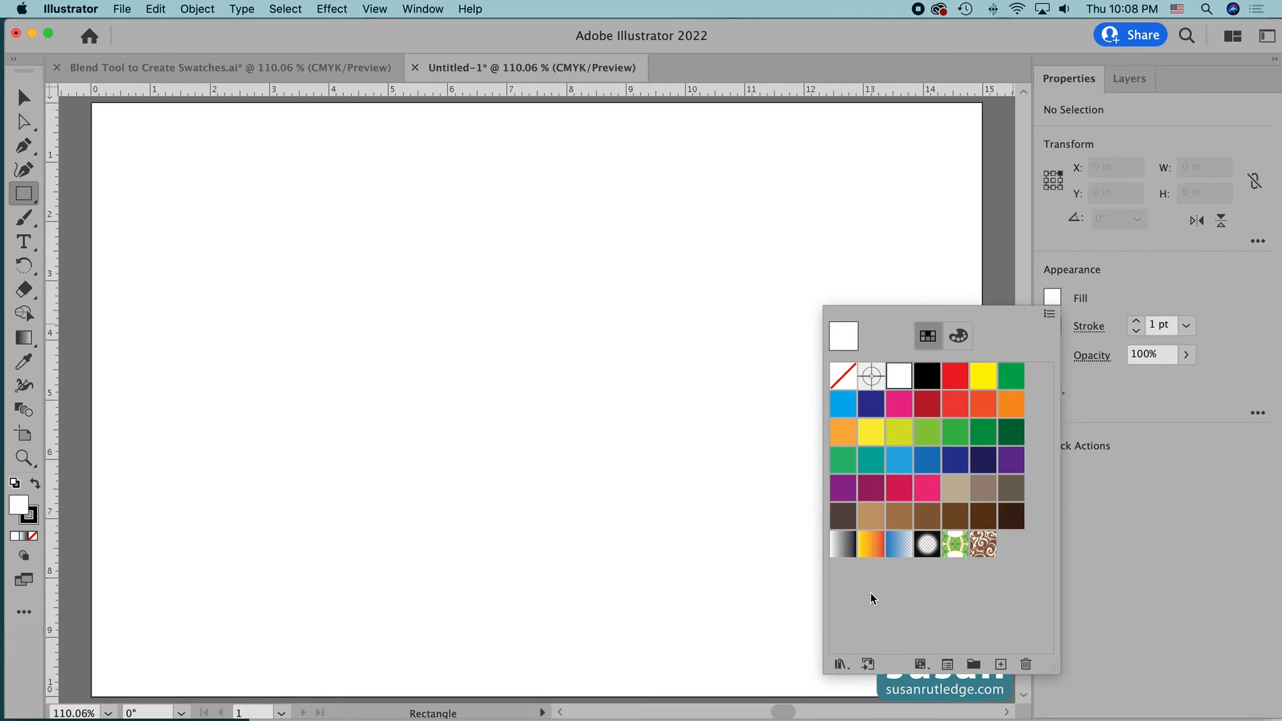
{"action": "left_click", "coordinate": [842, 664]}
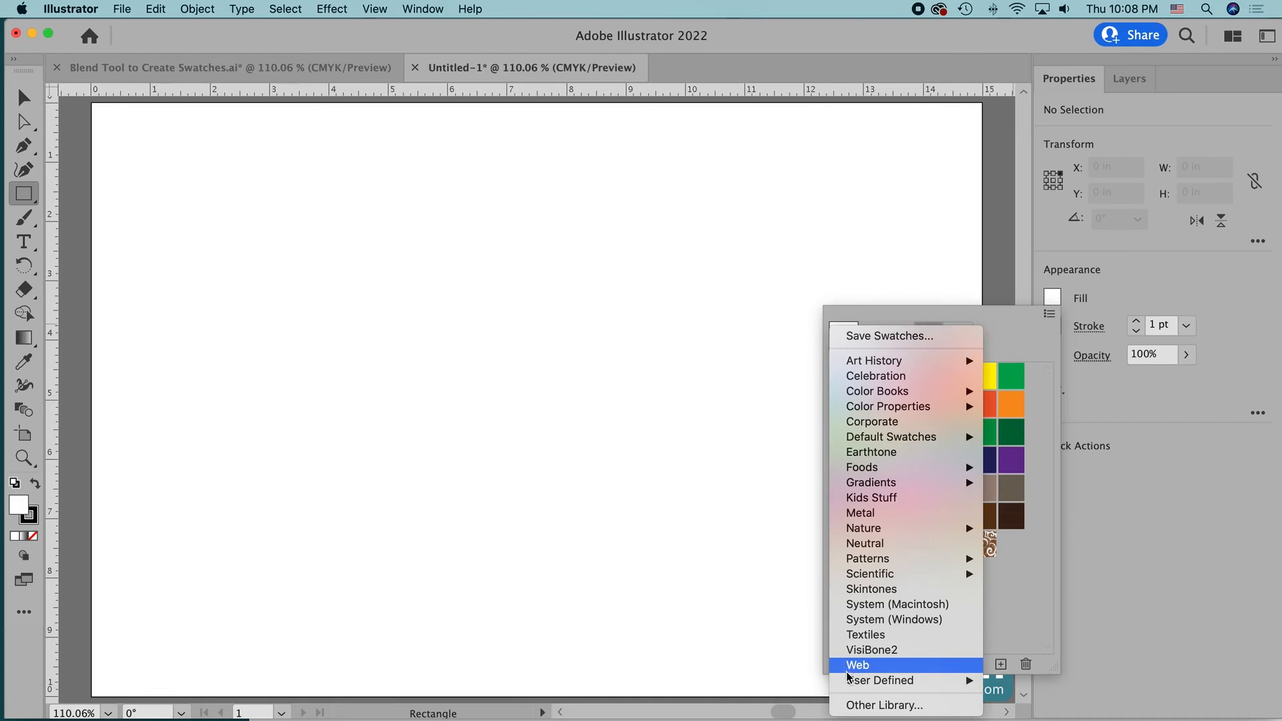
{"action": "mouse_move", "coordinate": [851, 687]}
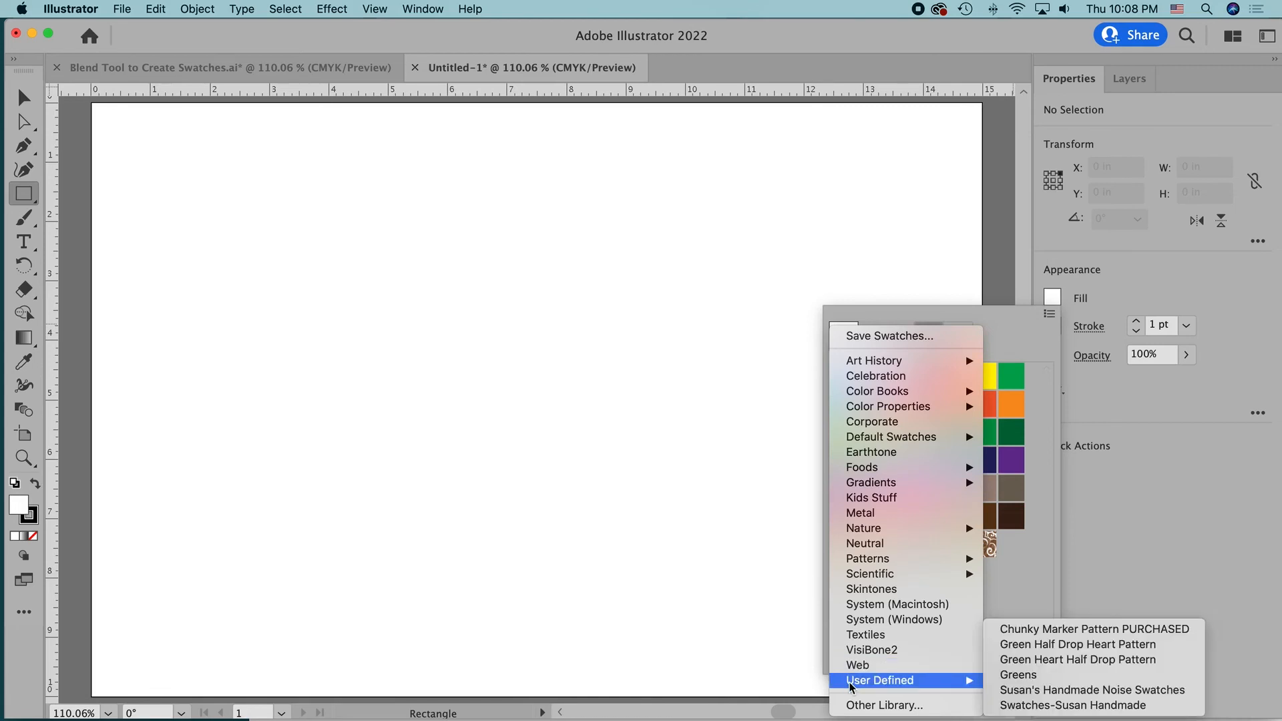
{"action": "left_click", "coordinate": [1029, 677]}
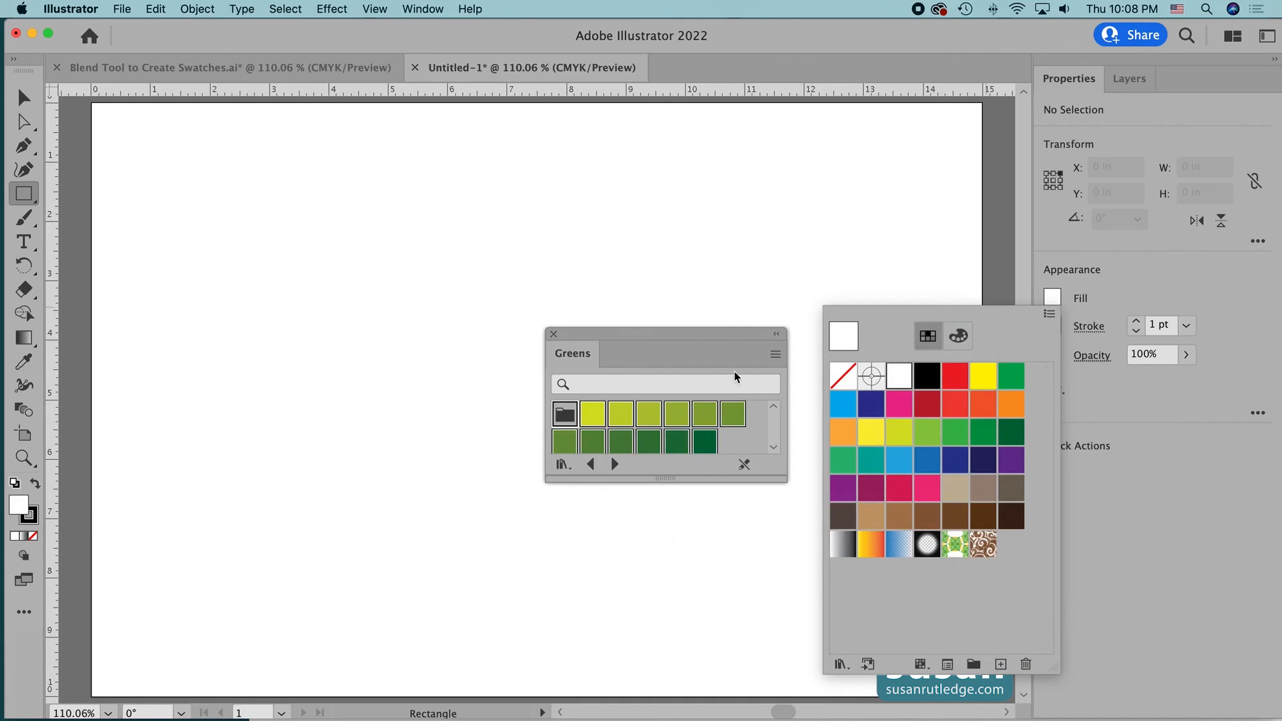
Add the whole Greens colour group to the document's swatches, check it among the fill swatches, and close the library.
{"action": "left_click", "coordinate": [775, 355]}
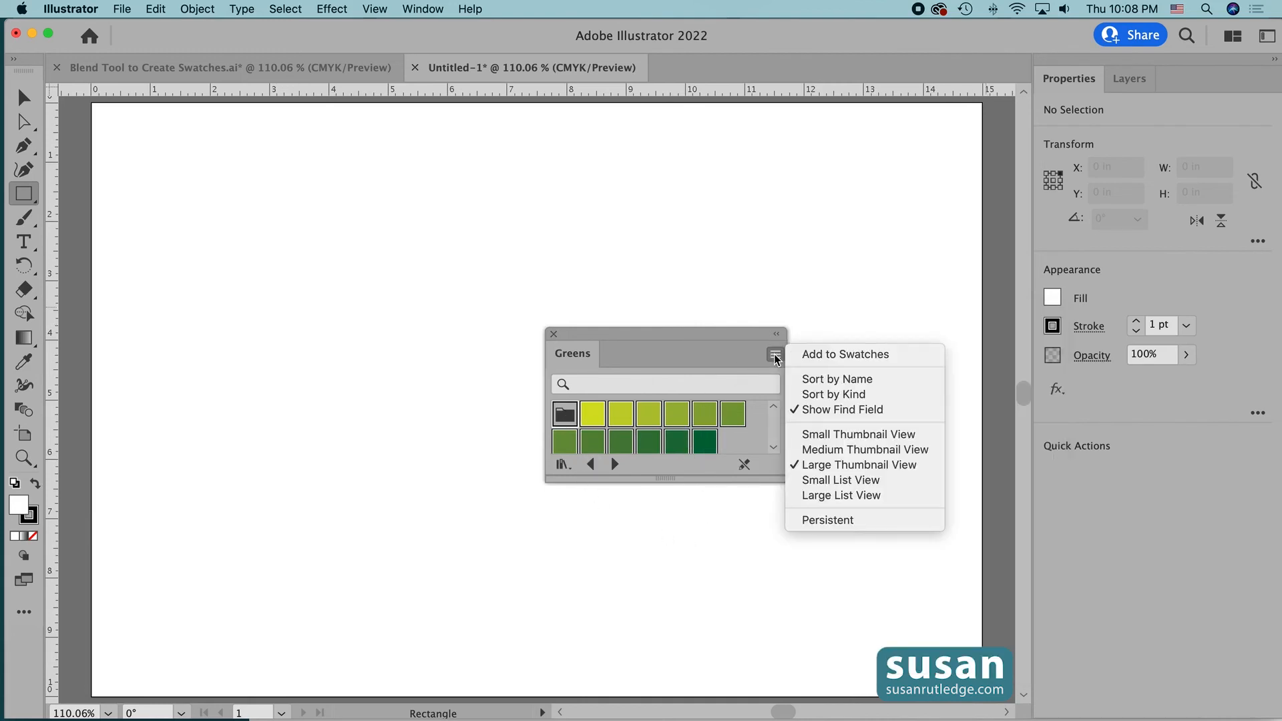
{"action": "left_click", "coordinate": [832, 356]}
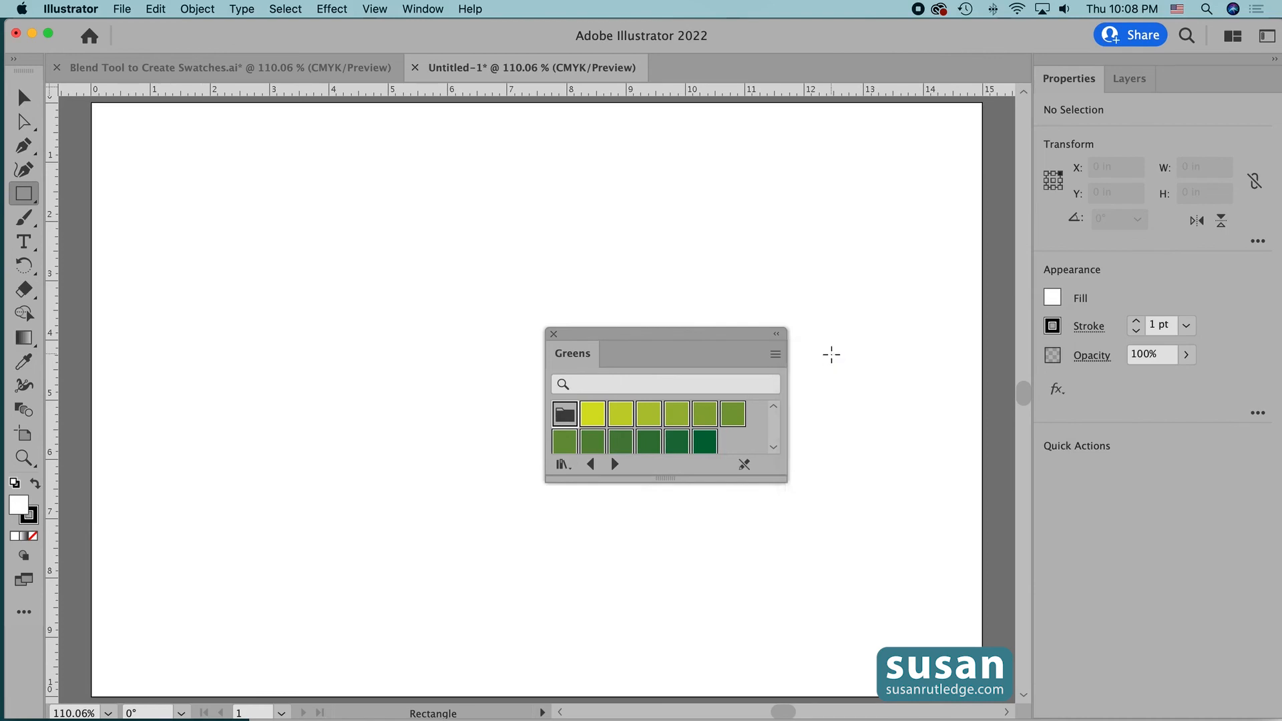
{"action": "left_click", "coordinate": [1052, 299]}
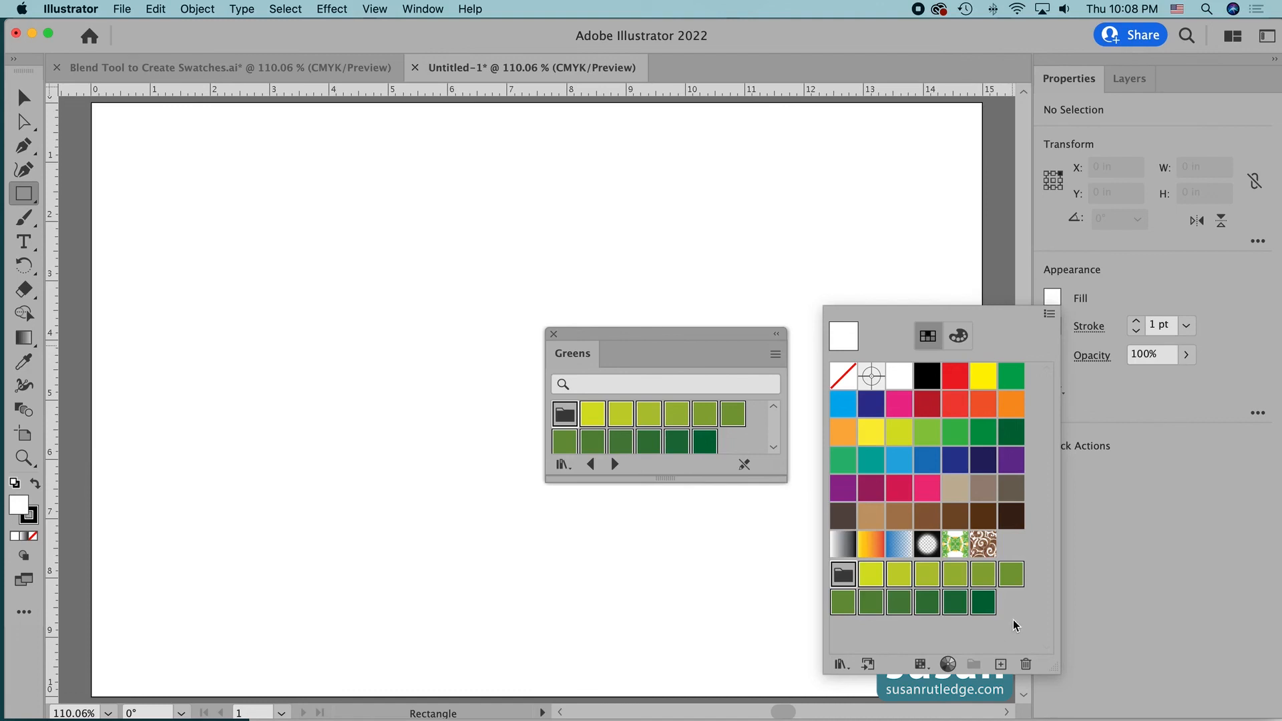
{"action": "left_click", "coordinate": [553, 334]}
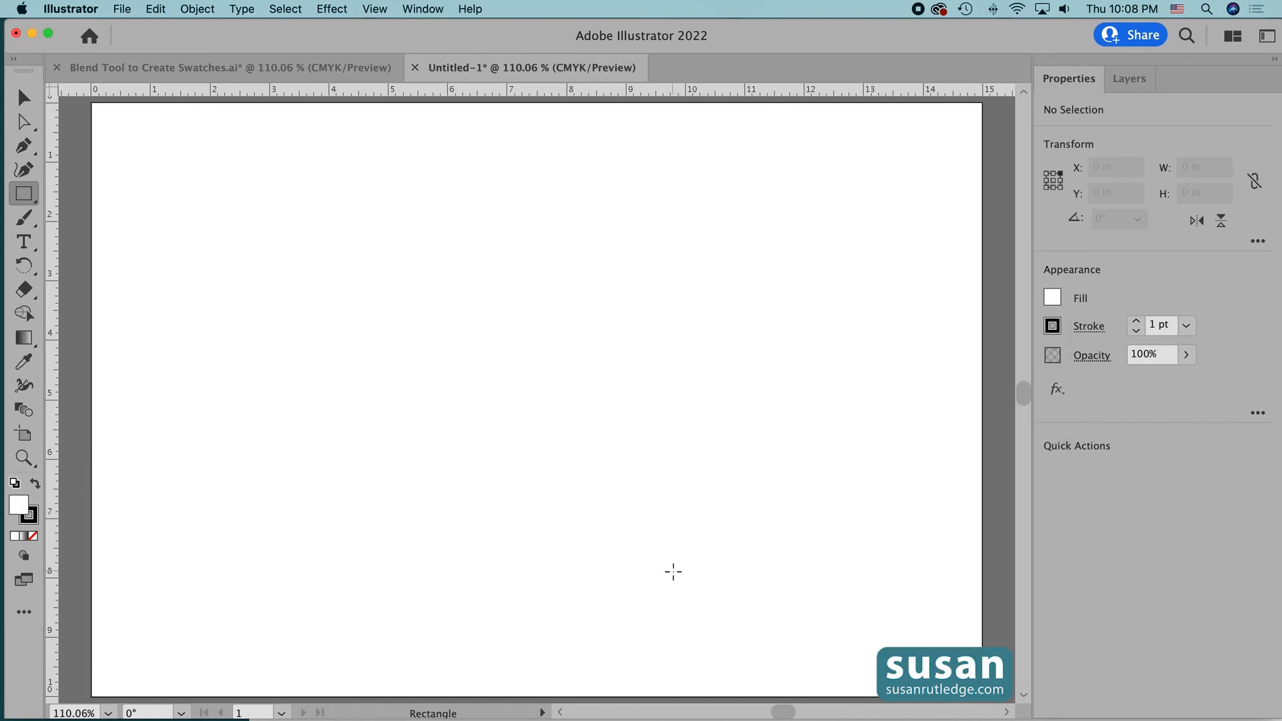